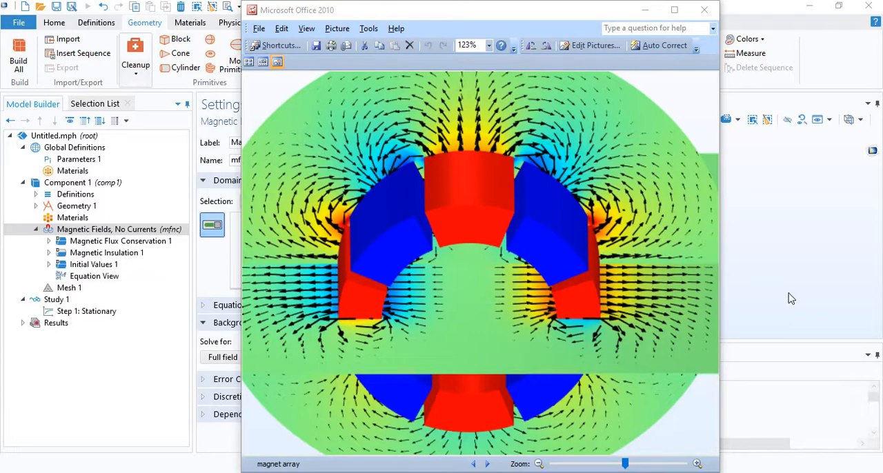
Review the global parameters th, R and L and their expressions in Parameters 1.
click(791, 298)
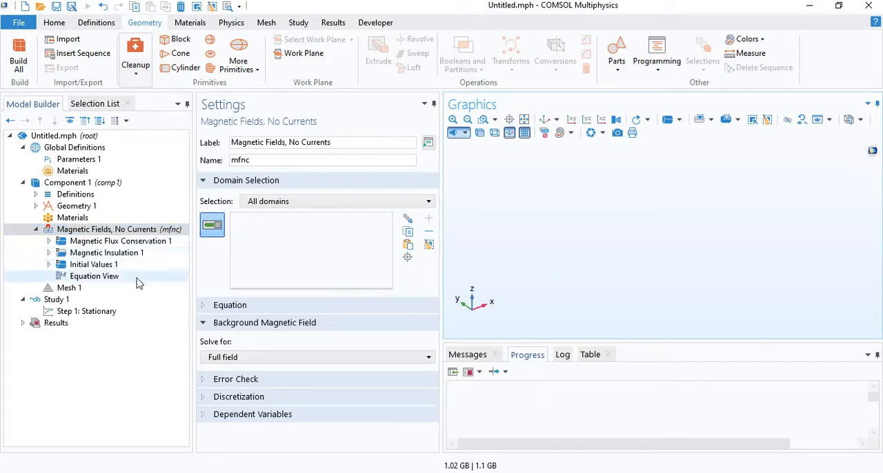
click(95, 161)
drag(225, 204, 254, 223)
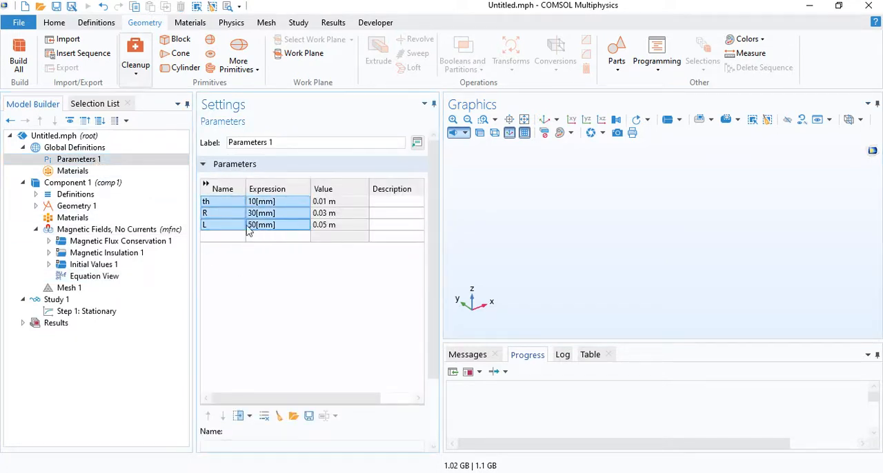
click(221, 206)
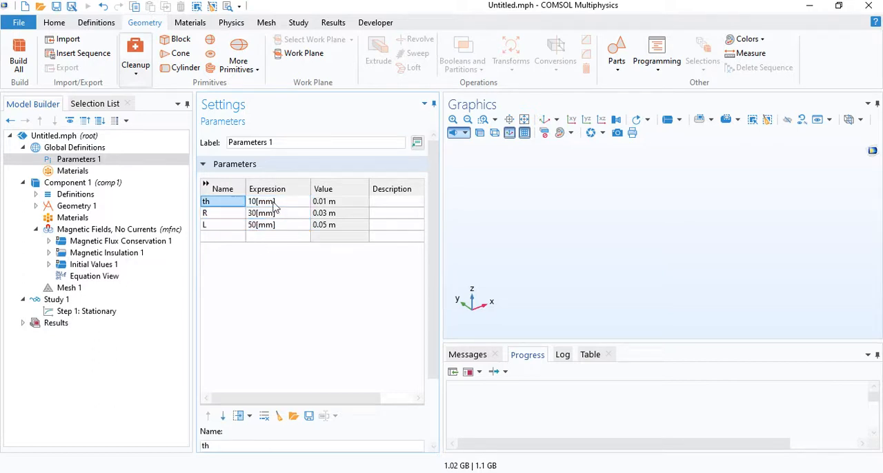
click(229, 215)
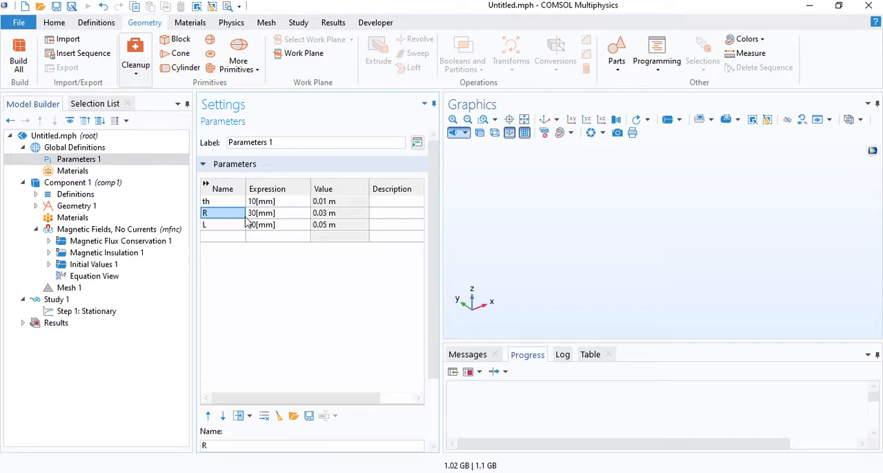
click(236, 229)
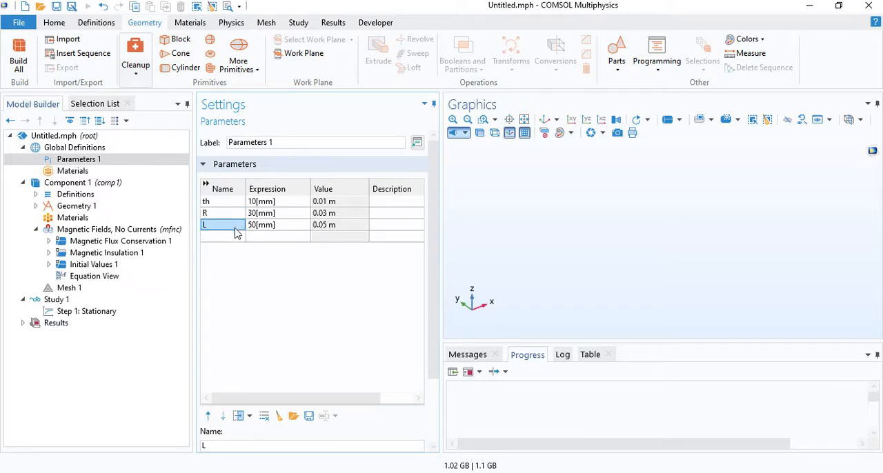
Set the length unit of Geometry 1 to mm.
click(76, 208)
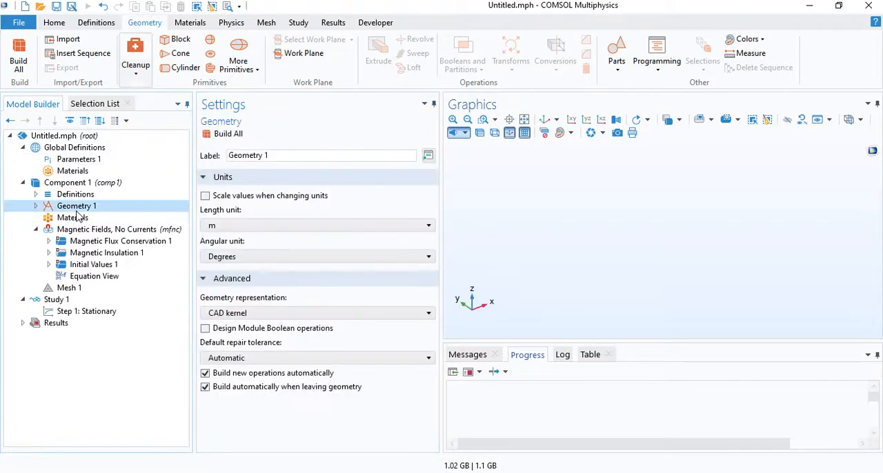
click(221, 226)
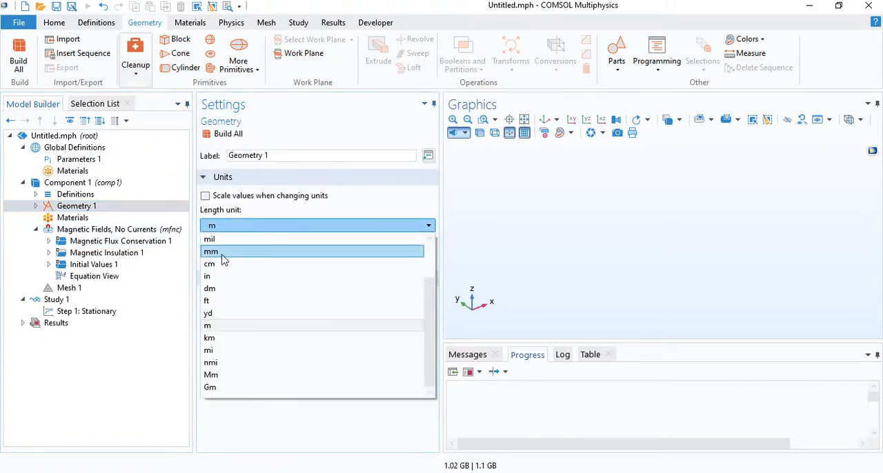
click(213, 251)
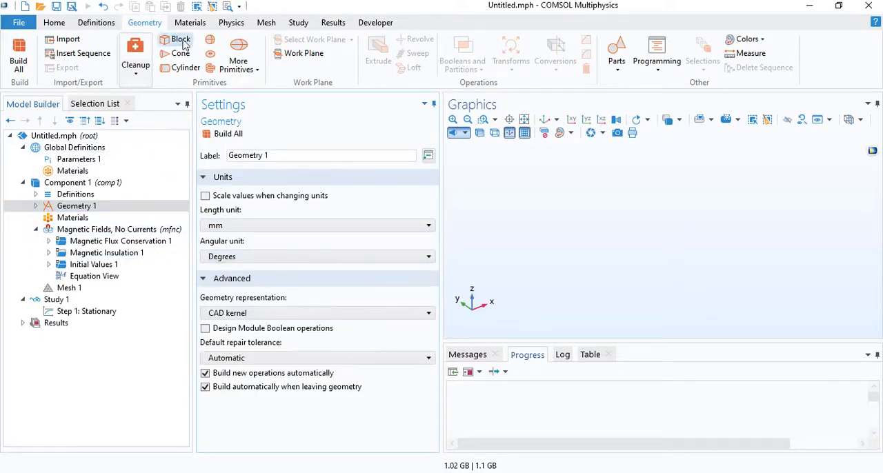
Add a work plane to the geometry and place it on the yz-plane.
click(305, 53)
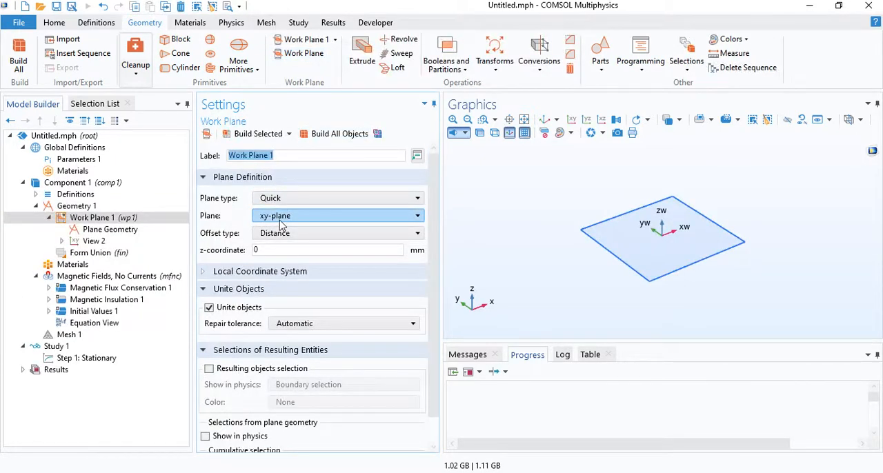
click(280, 222)
click(279, 242)
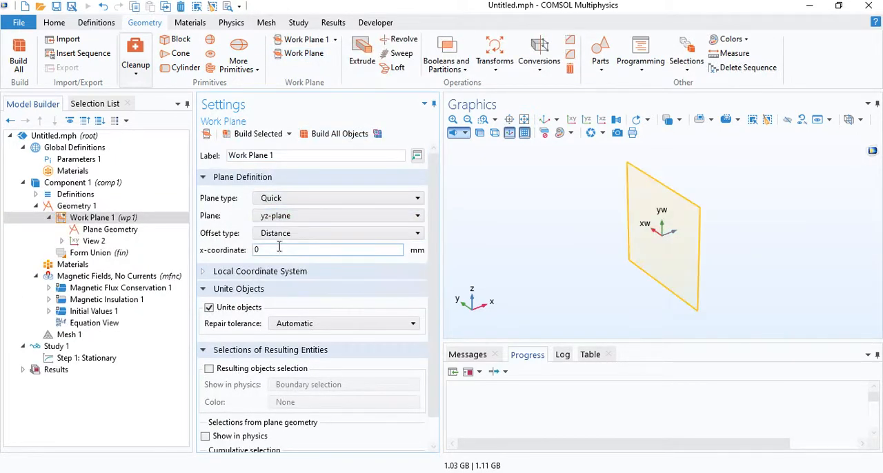
Add a circular arc with radius R to the plane geometry of the work plane.
click(122, 230)
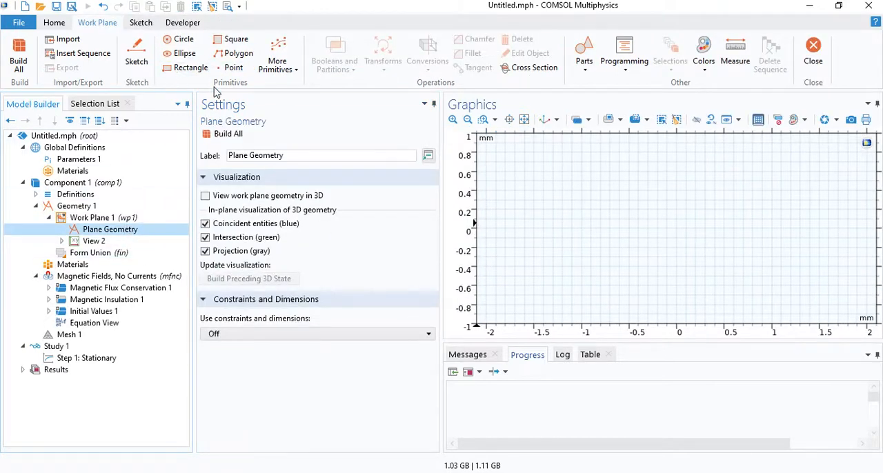
click(276, 65)
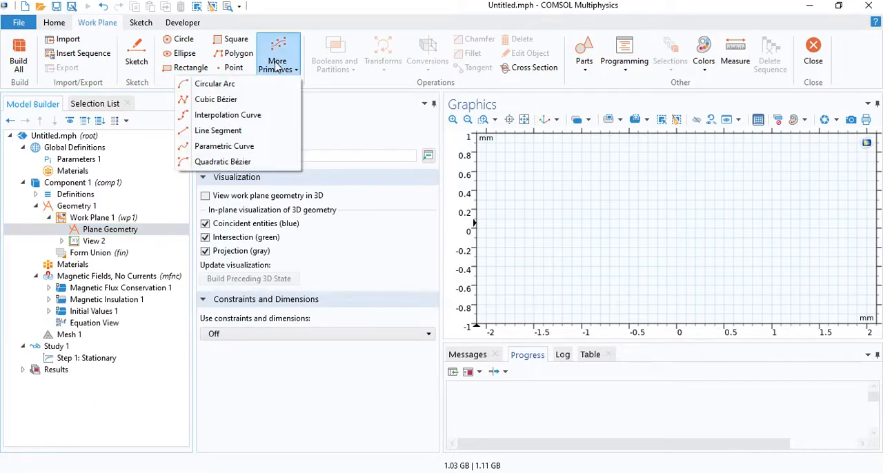
click(207, 142)
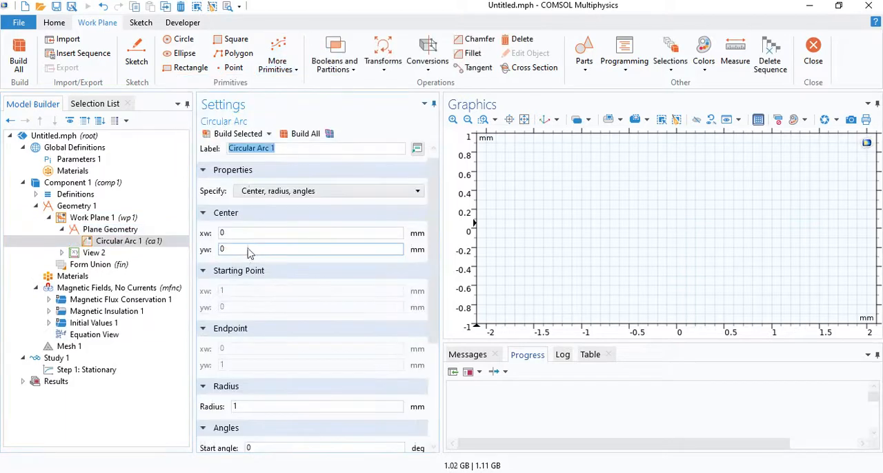
click(255, 407)
text(.0)
key(Return)
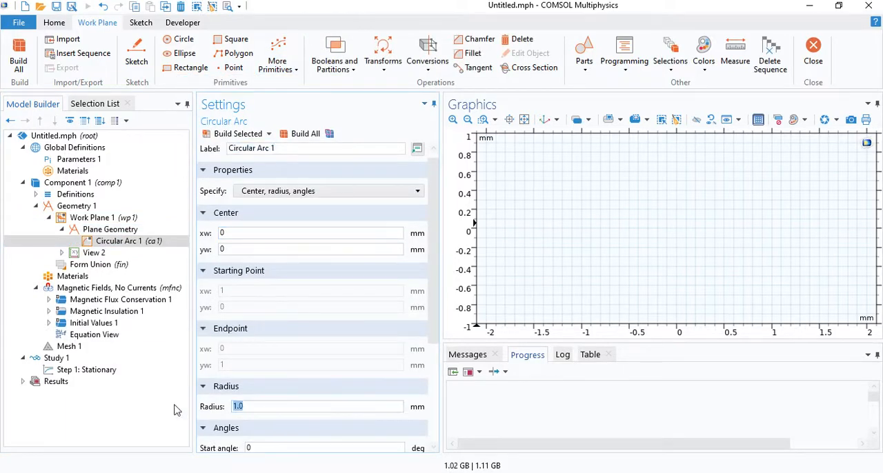
text(R)
Set the arc's start angle to 90-20 and end angle to 90+20 degrees, and build it.
drag(435, 227, 425, 339)
double_click(270, 292)
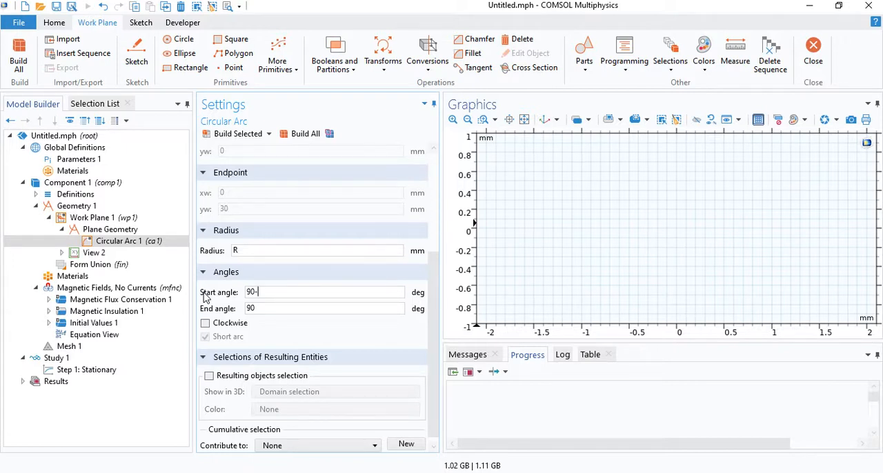
click(280, 310)
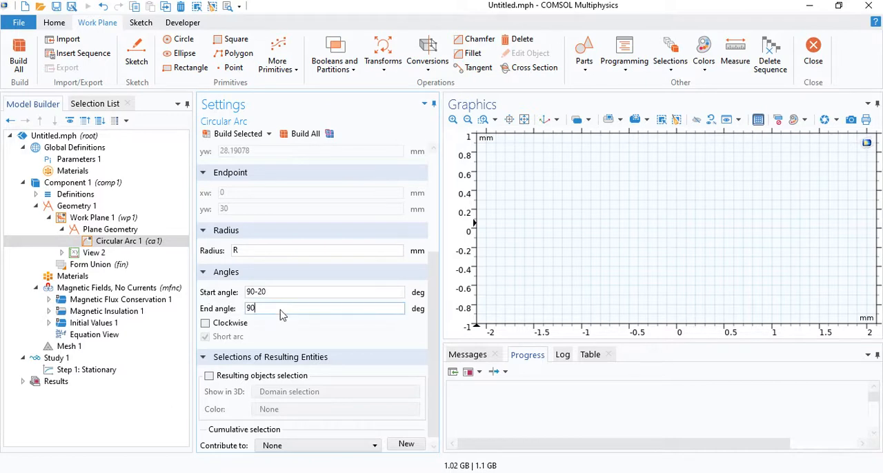
text(+20)
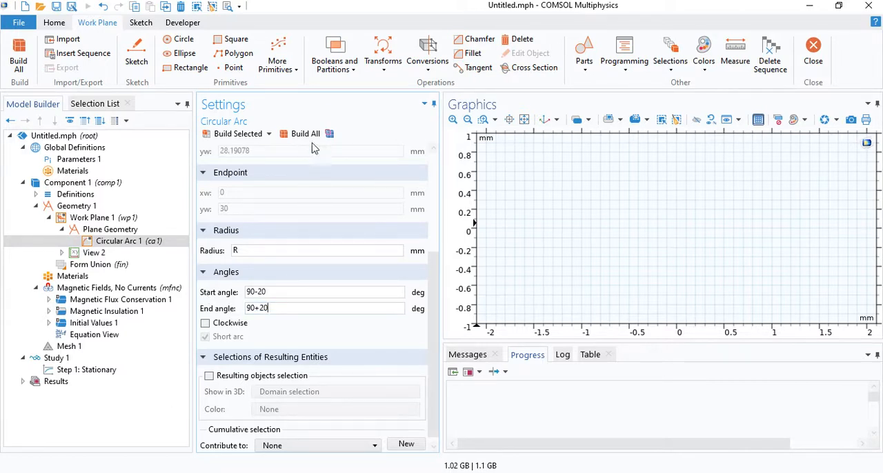
click(306, 136)
click(524, 120)
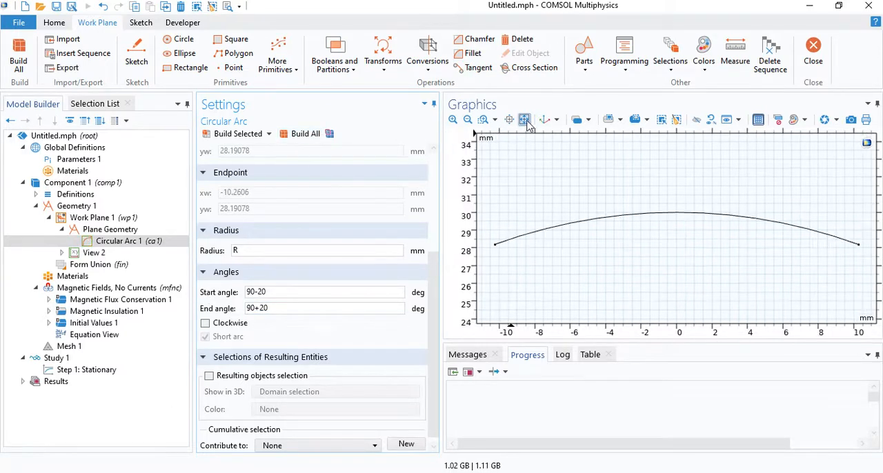
Duplicate the circular arc and set the copy's radius to R-th to form the inner arc.
right_click(145, 247)
click(184, 355)
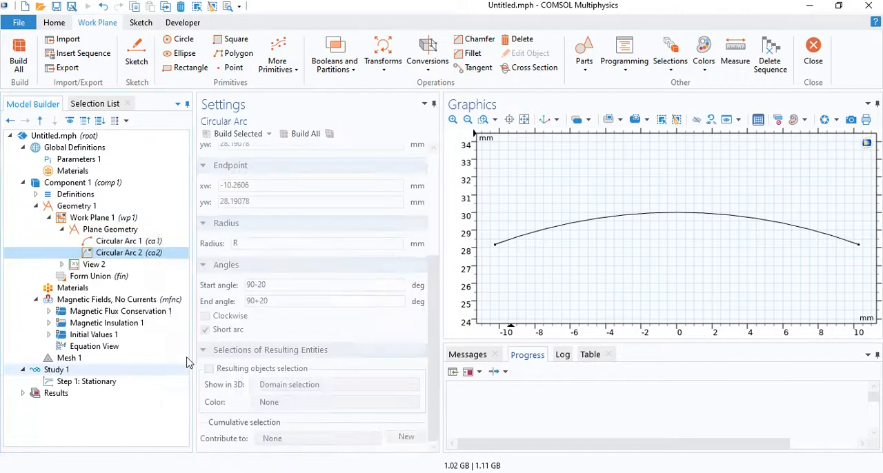
click(252, 242)
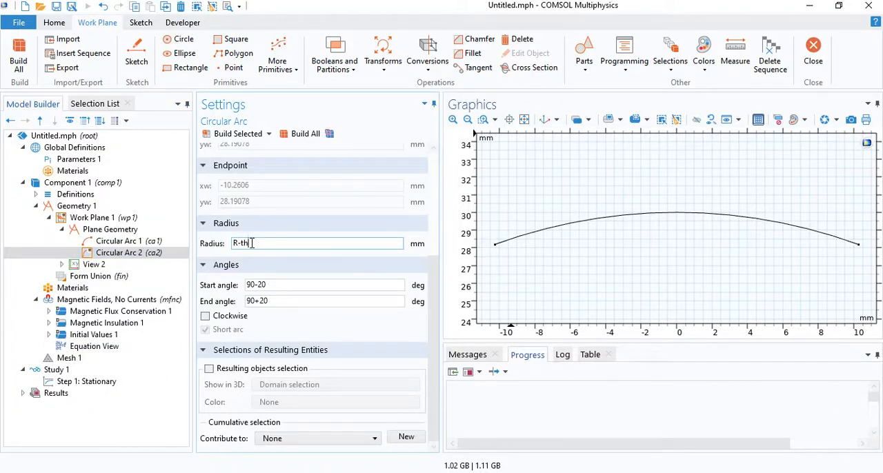
key(Return)
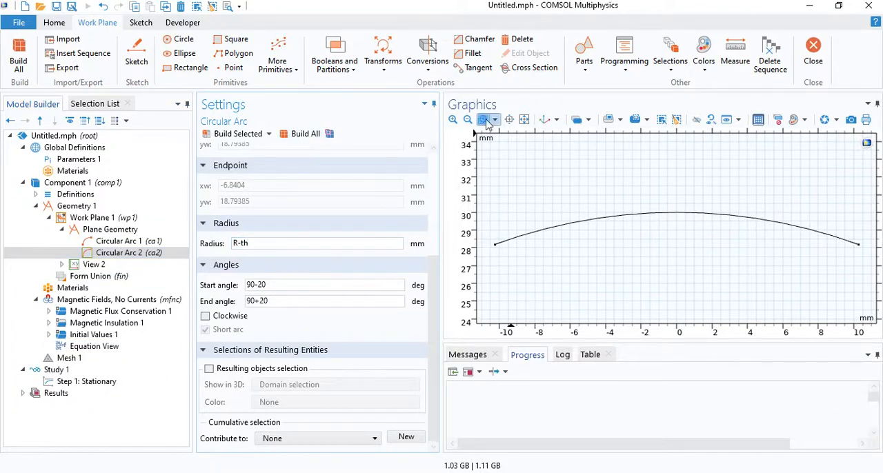
click(484, 120)
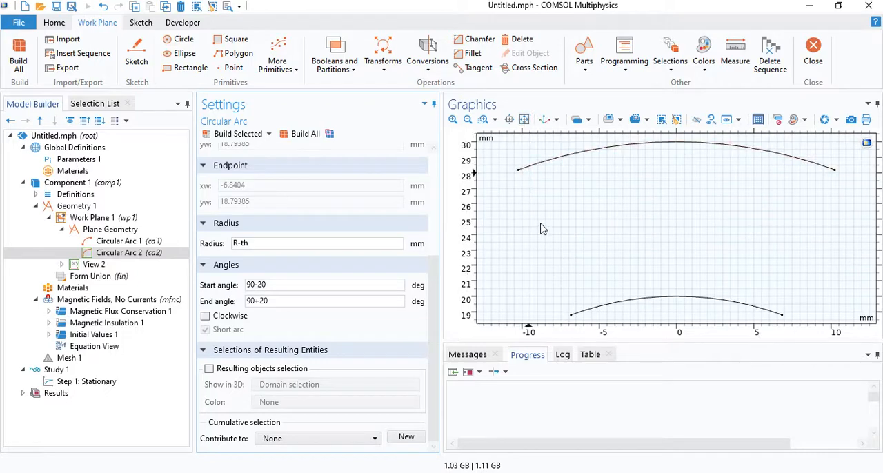
Add a line segment from the inner arc's left endpoint to the outer arc's left endpoint.
click(293, 74)
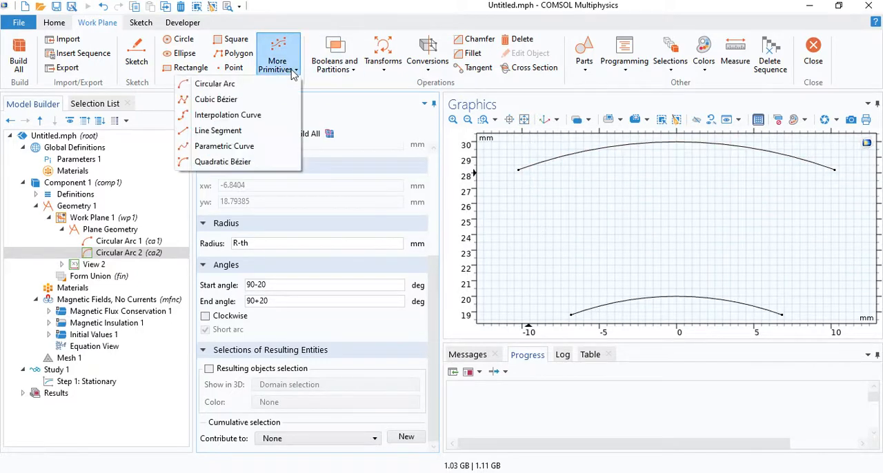
click(227, 131)
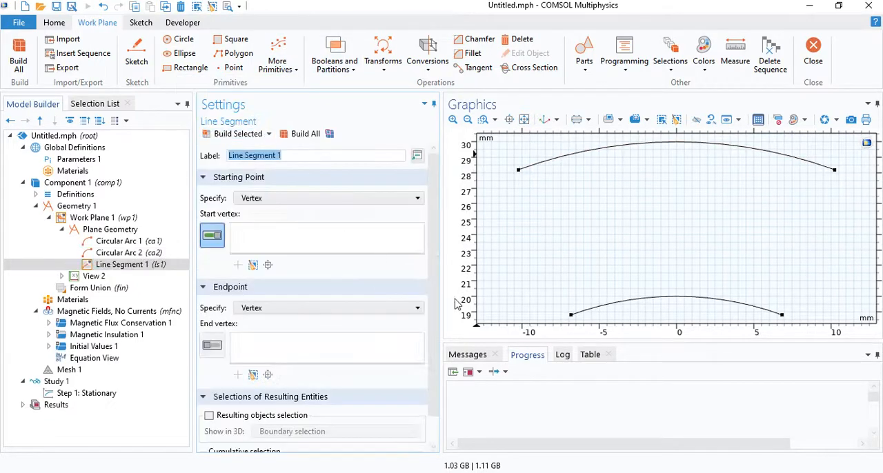
click(570, 315)
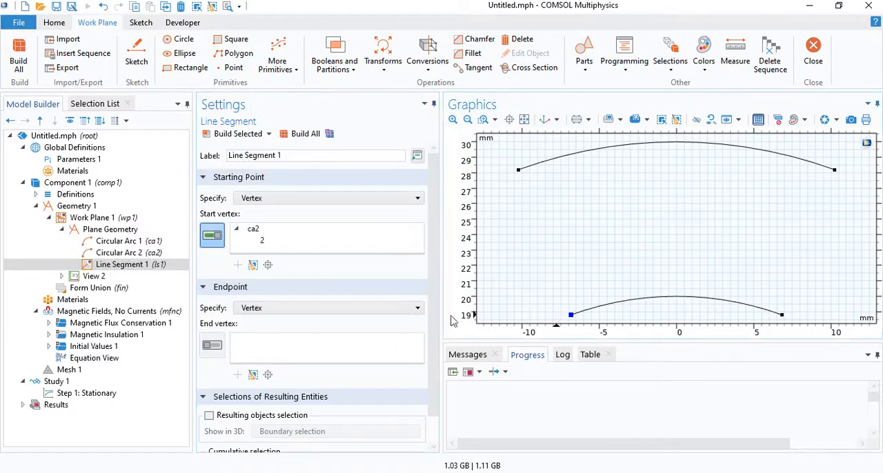
click(212, 345)
click(518, 170)
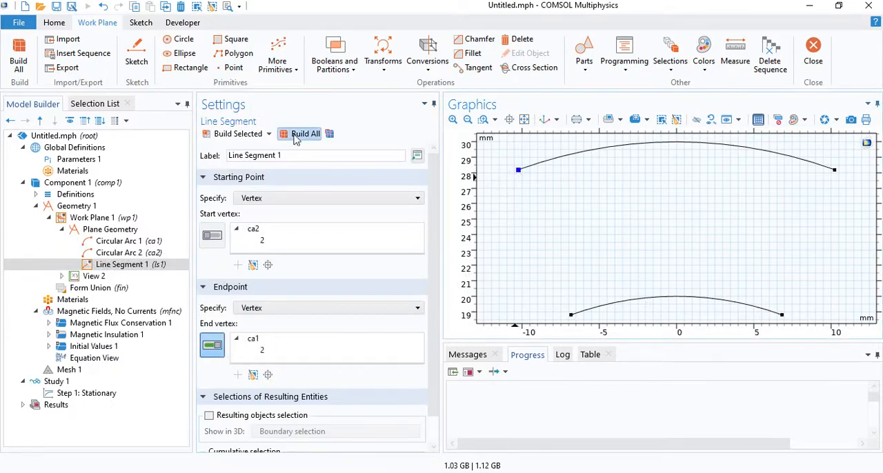
Add and build a second line segment from the inner arc's right endpoint to the outer arc's right endpoint.
click(282, 69)
click(242, 131)
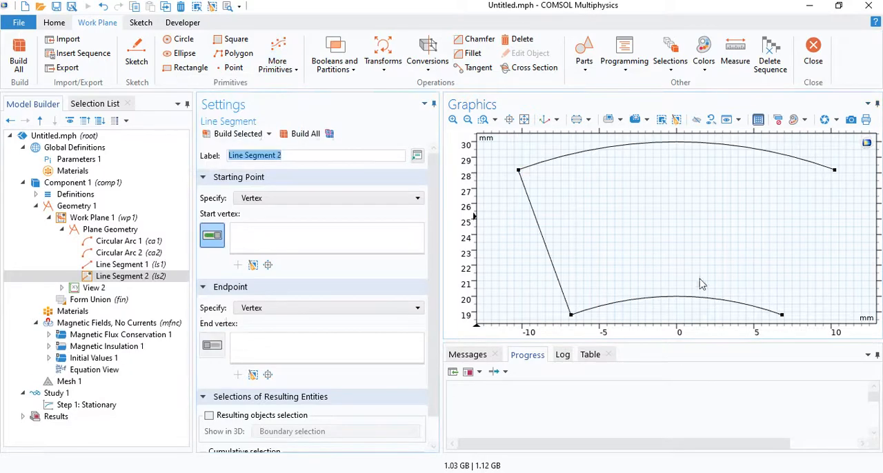
click(781, 315)
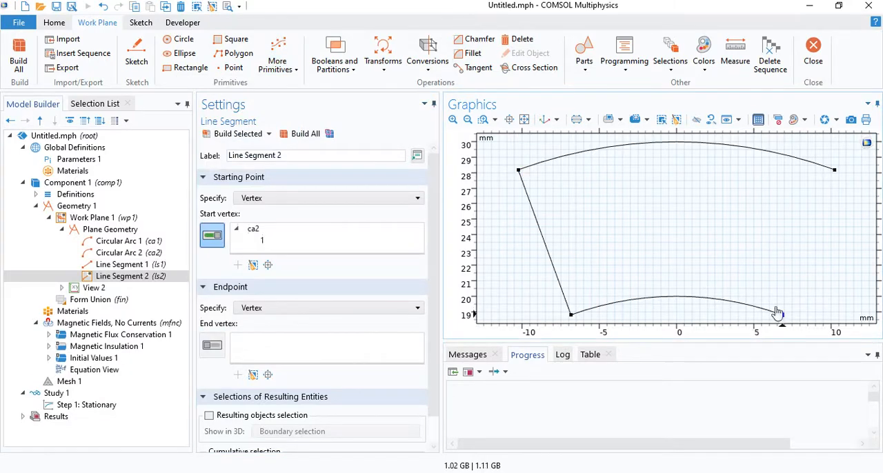
click(213, 344)
click(834, 169)
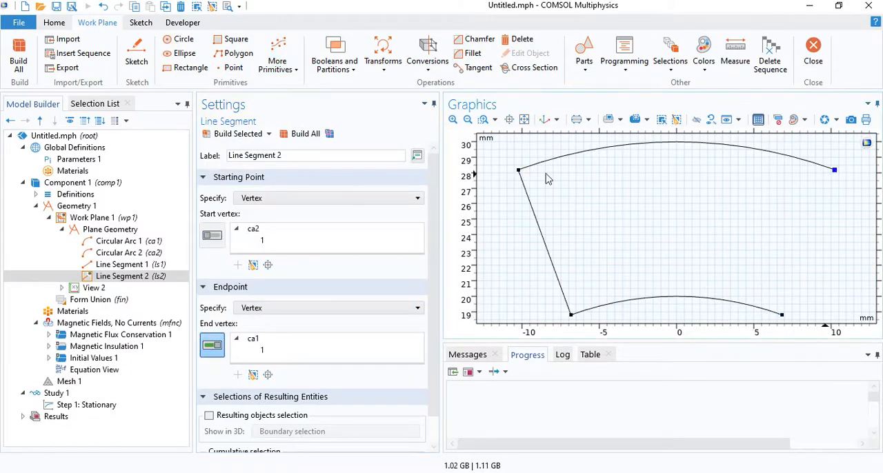
click(298, 135)
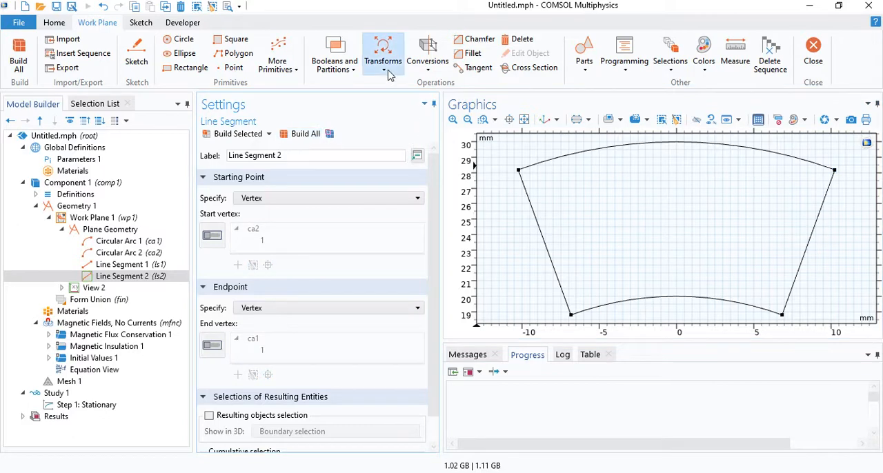
Convert both arcs and both line segments to a solid and build the sector.
click(431, 72)
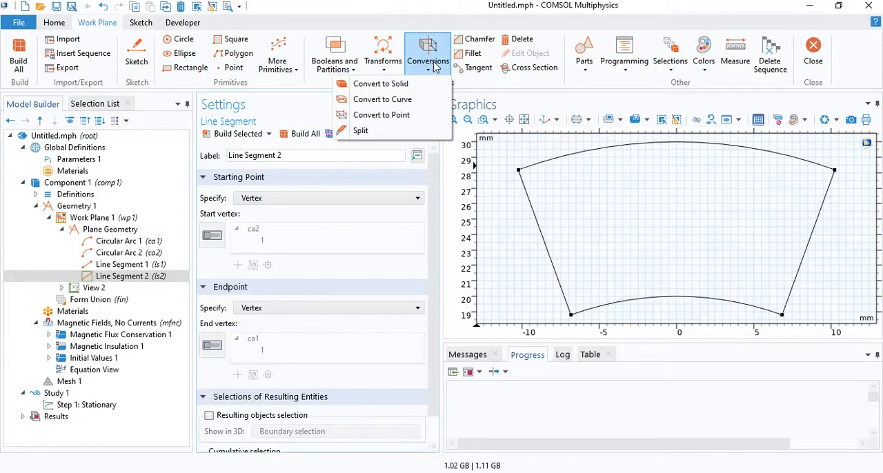
click(386, 84)
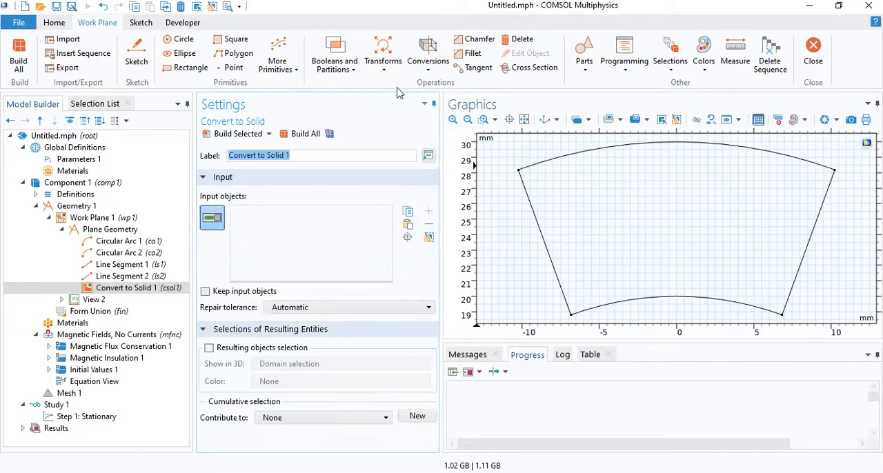
click(662, 122)
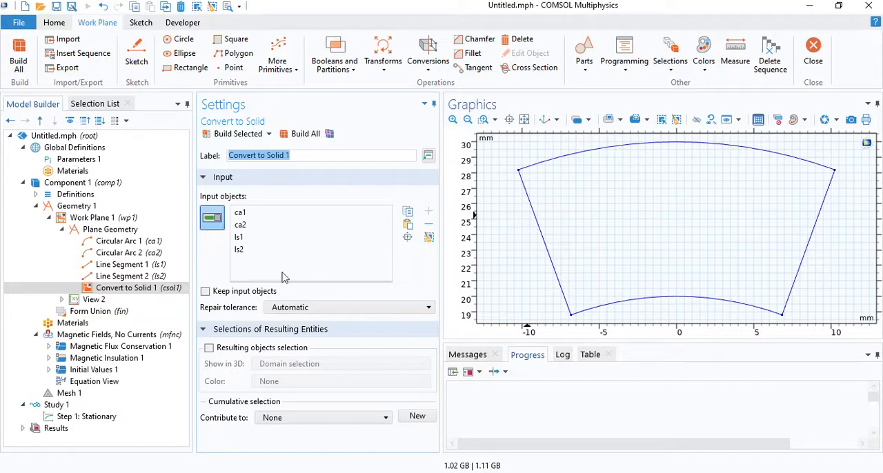
click(306, 134)
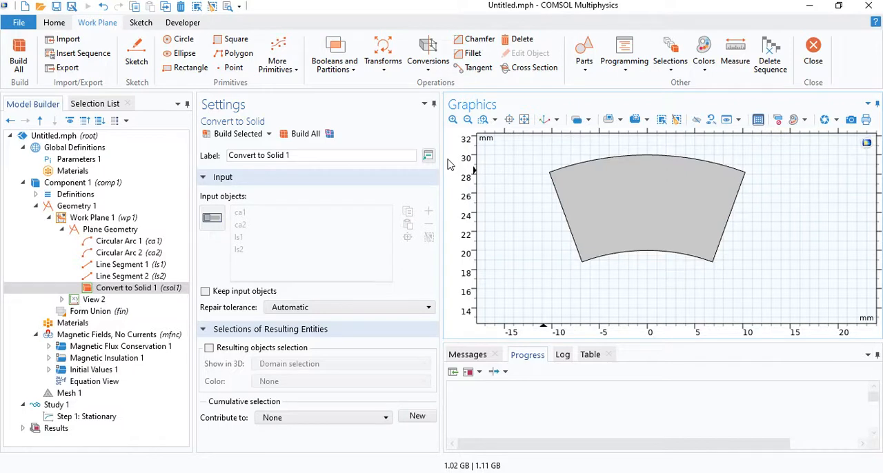
Add a Rotate operation for the solid sector and keep the input object.
click(382, 62)
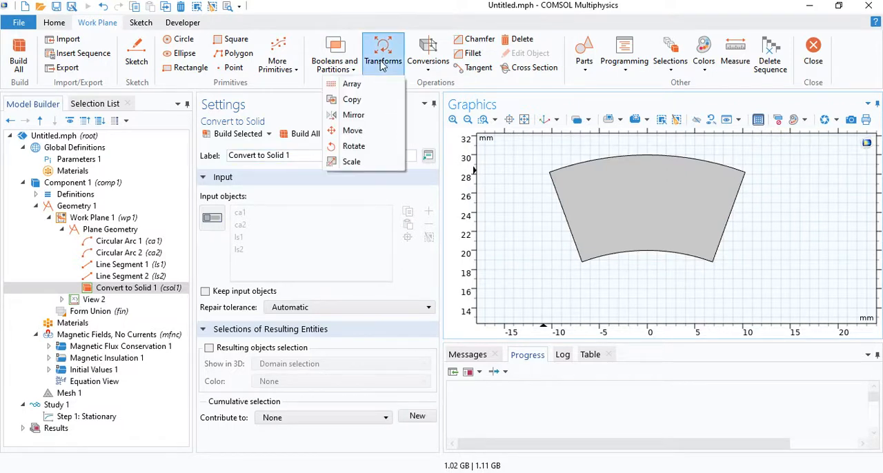
click(354, 146)
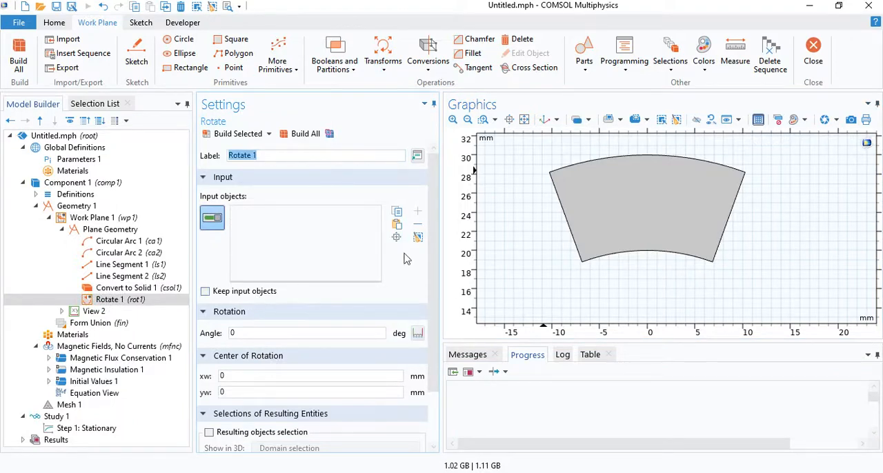
click(633, 219)
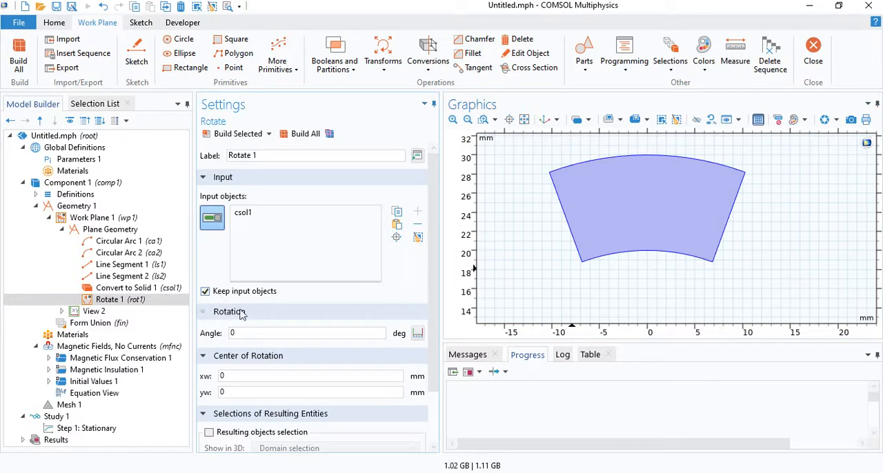
Set the rotation angles to a range from 0 to 360 degrees in 45-degree steps and build the ring of sectors.
click(242, 335)
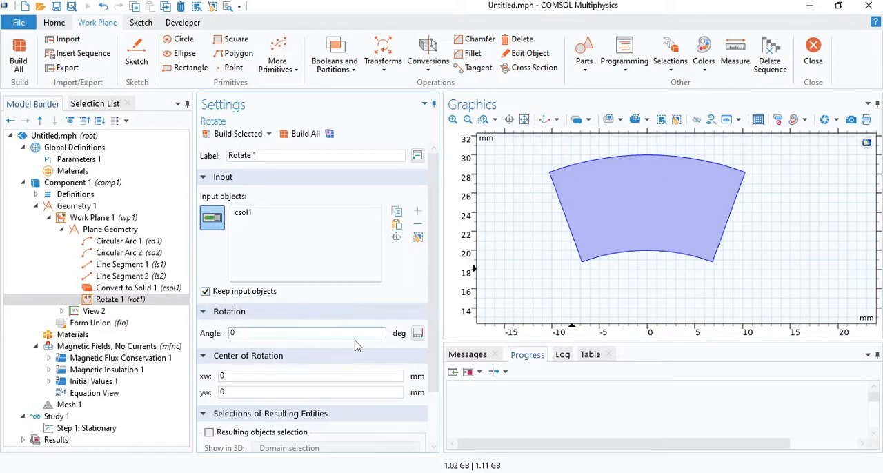
click(417, 333)
click(415, 210)
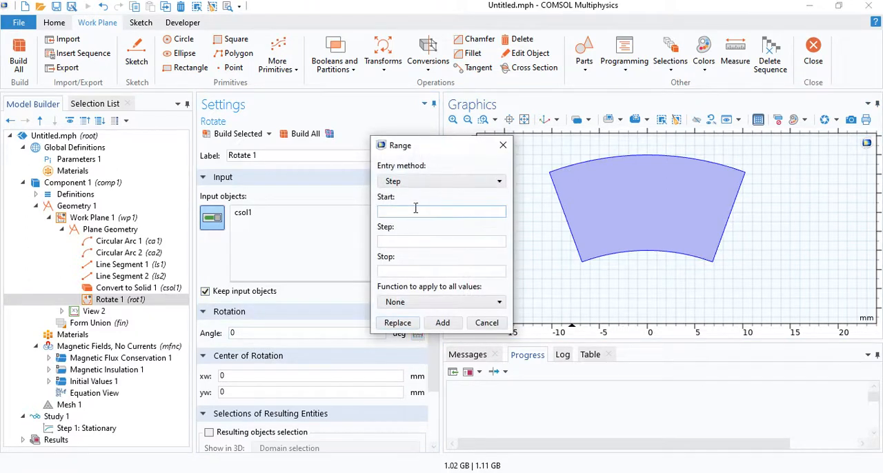
click(413, 240)
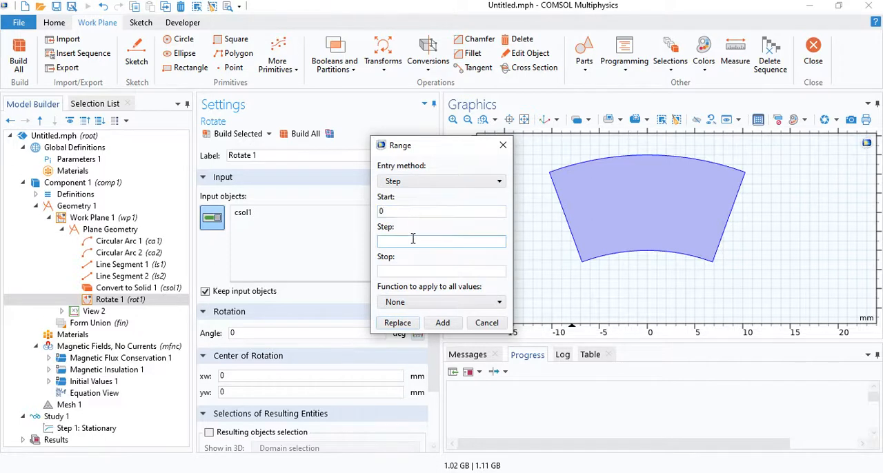
click(407, 273)
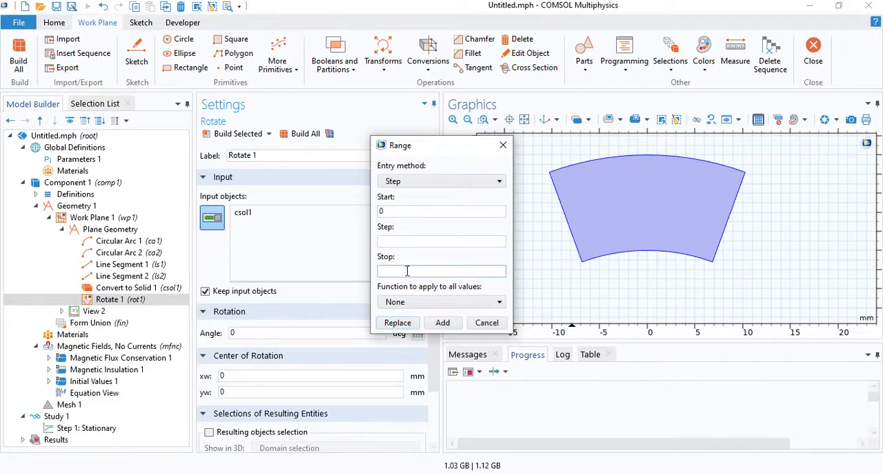
text(360)
click(408, 242)
click(398, 323)
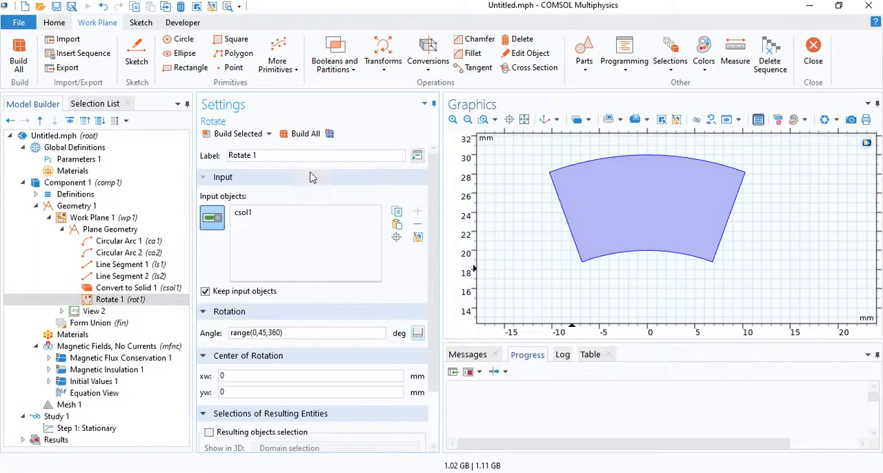
click(306, 134)
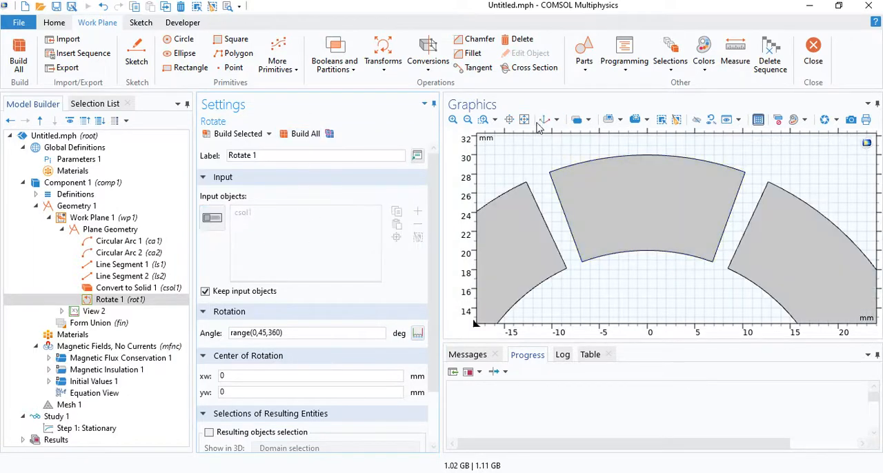
click(524, 120)
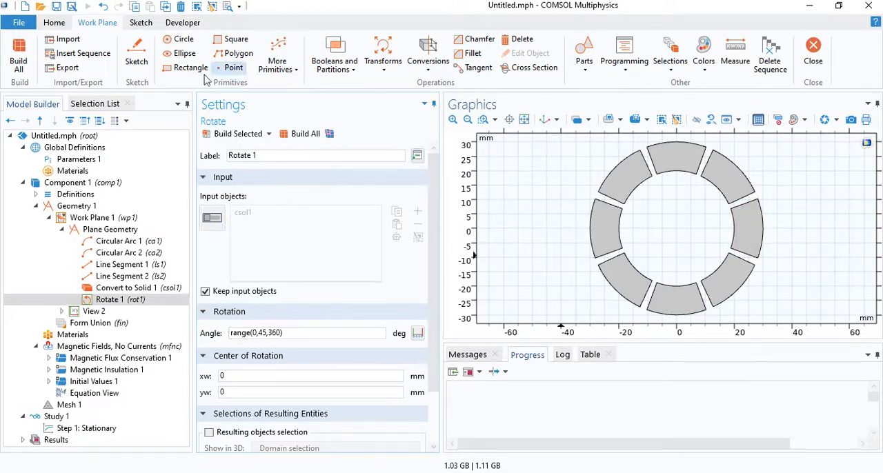
Add a full circle of radius R centred at the origin of the work plane and build it.
click(184, 40)
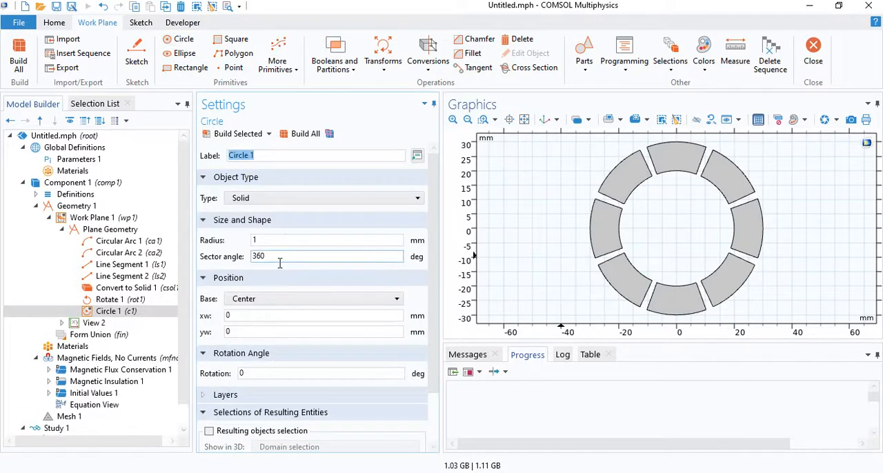
drag(275, 247, 205, 243)
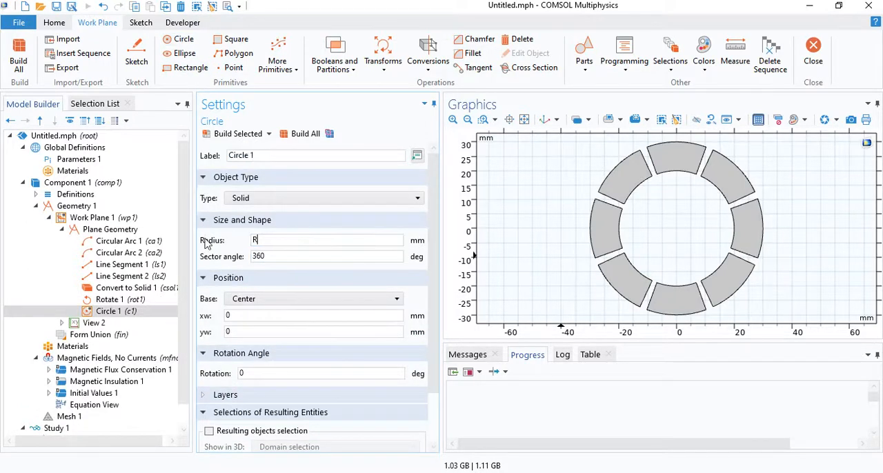
click(269, 259)
click(296, 135)
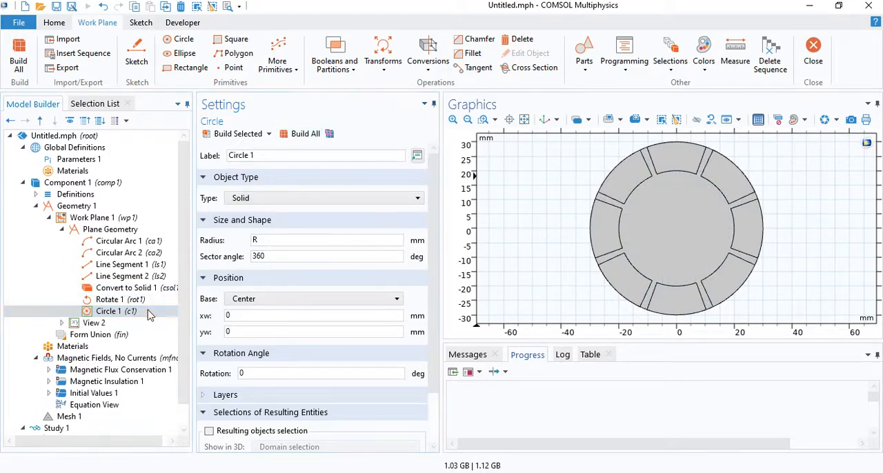
Duplicate the circle, set the copy's radius to R-th and build it.
right_click(149, 313)
click(207, 198)
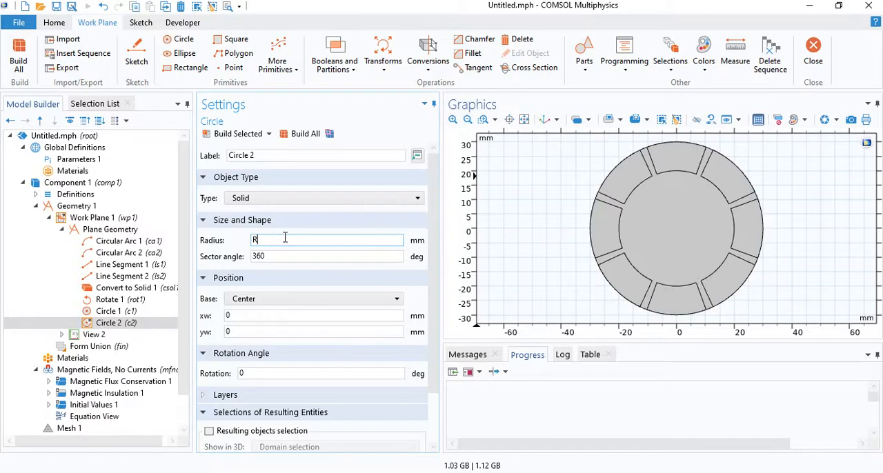
text(th)
click(297, 133)
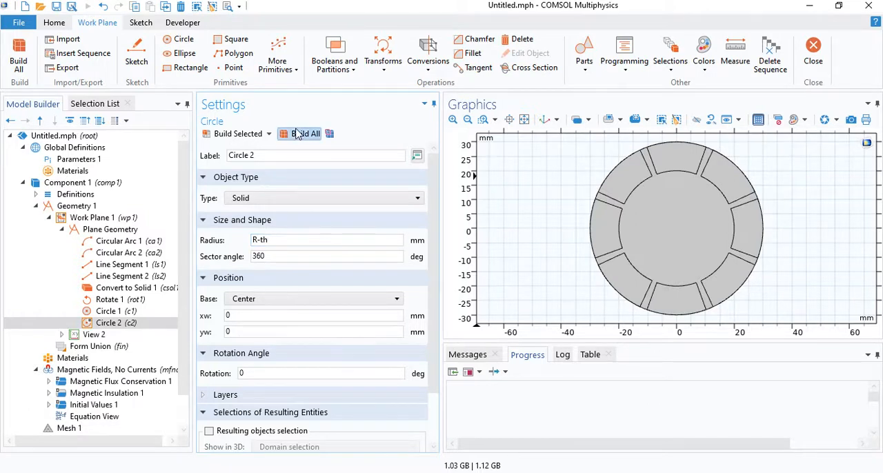
Return to the settings of Work Plane 1 and build its profile in the 3D geometry.
click(50, 218)
click(81, 219)
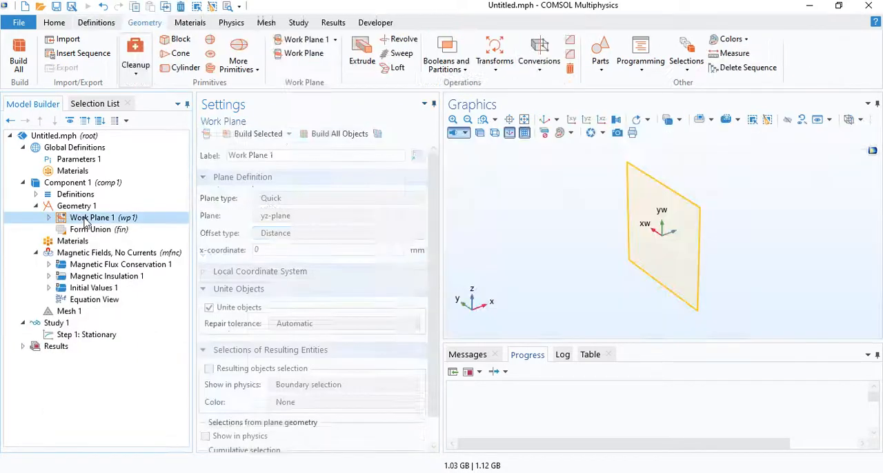
click(315, 134)
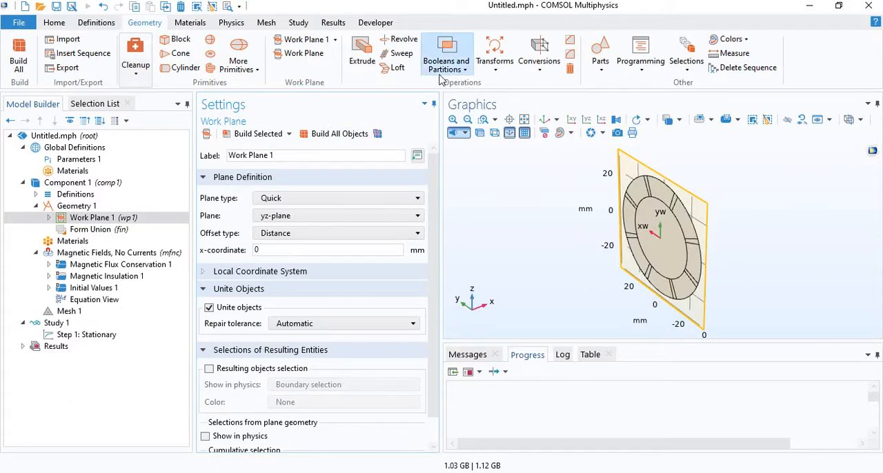
Extrude the Work Plane 1 profile by distance L and build the 3D magnet ring.
click(362, 55)
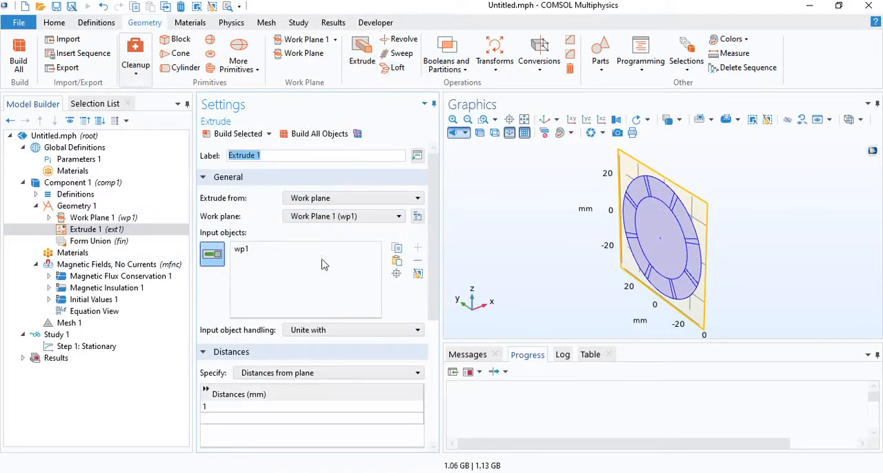
click(238, 407)
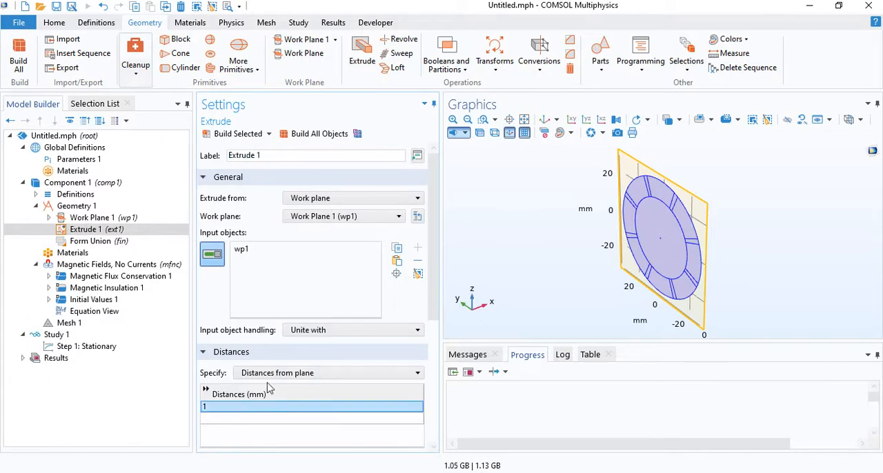
text(L)
key(Return)
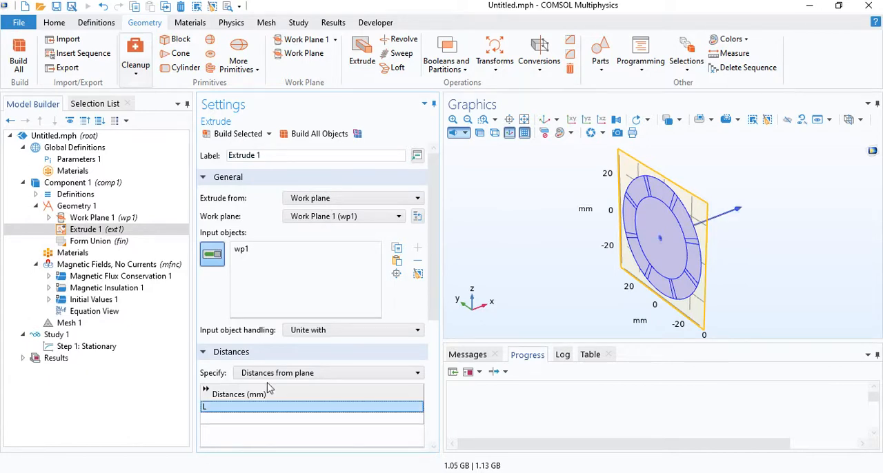
click(318, 134)
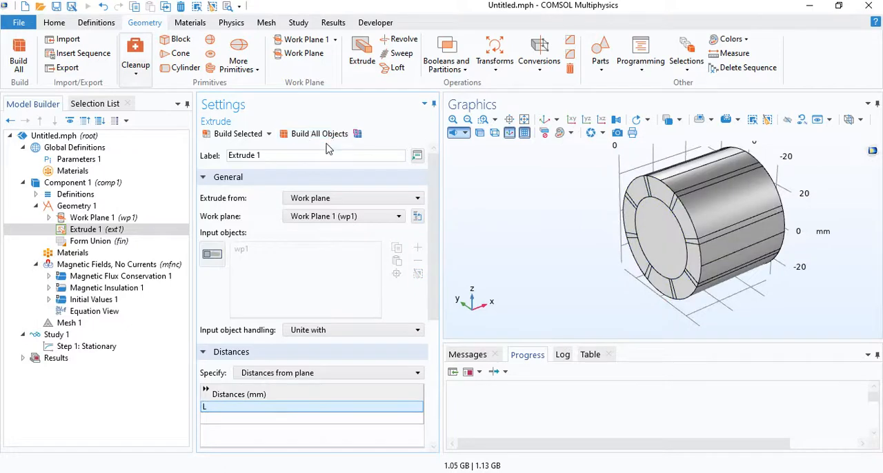
drag(748, 193, 538, 184)
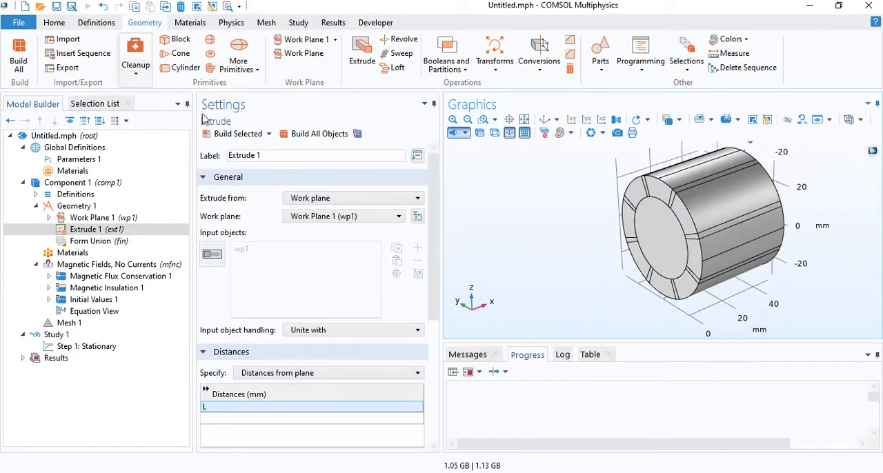
Add a solid cylinder with radius 60 mm, height 100 mm and x position -25 mm, and build it.
click(238, 68)
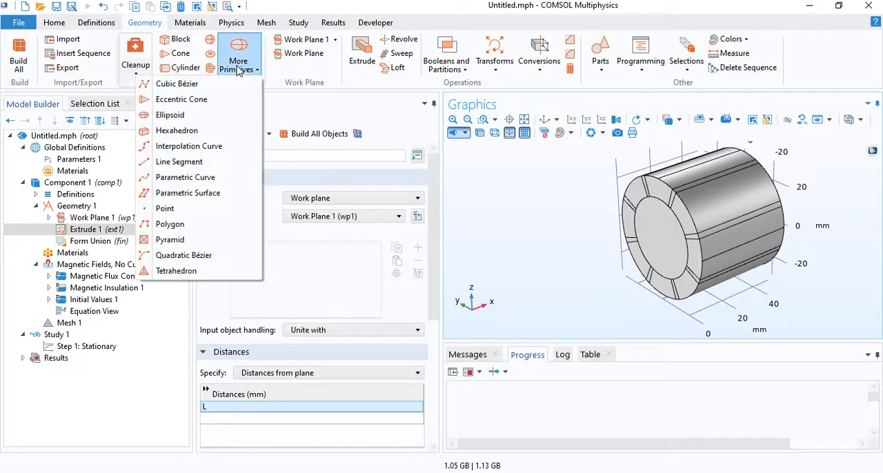
click(182, 68)
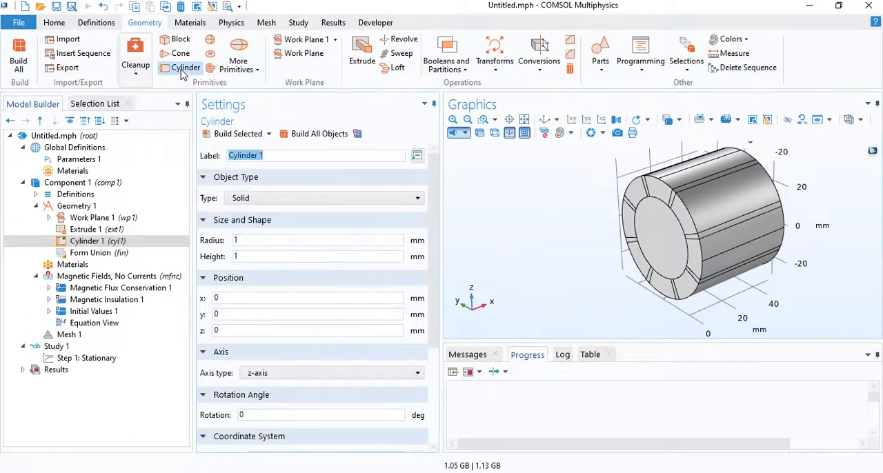
double_click(234, 240)
text(60)
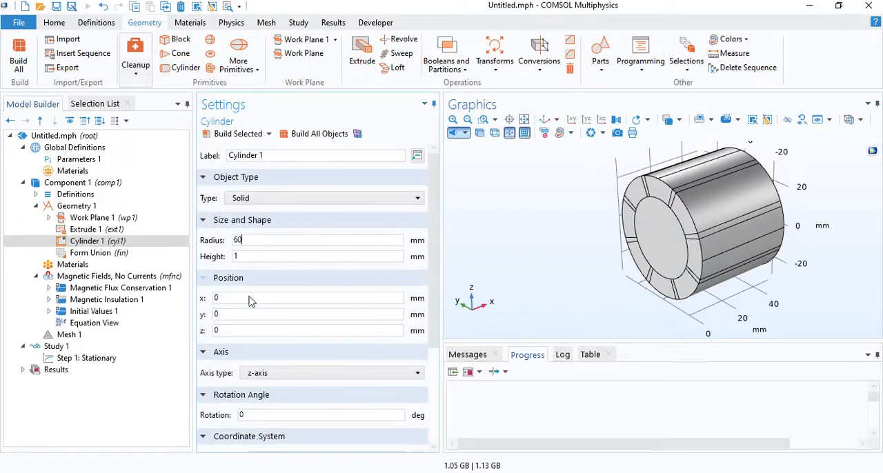
click(253, 262)
text(00)
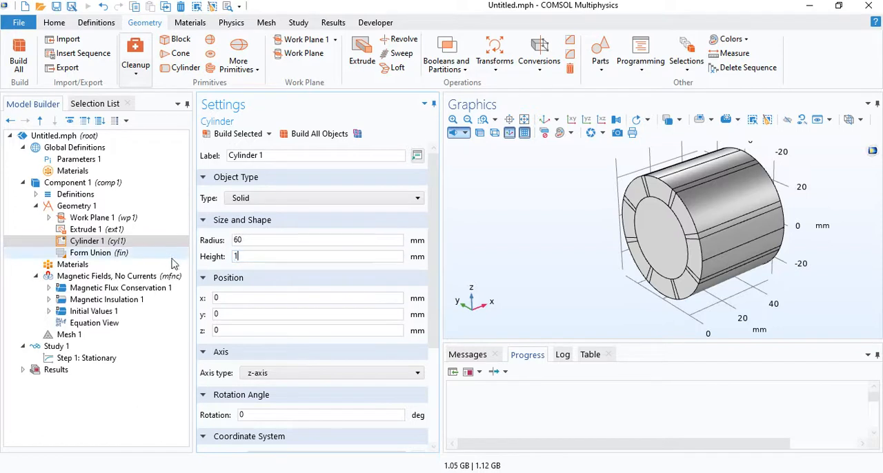
double_click(240, 297)
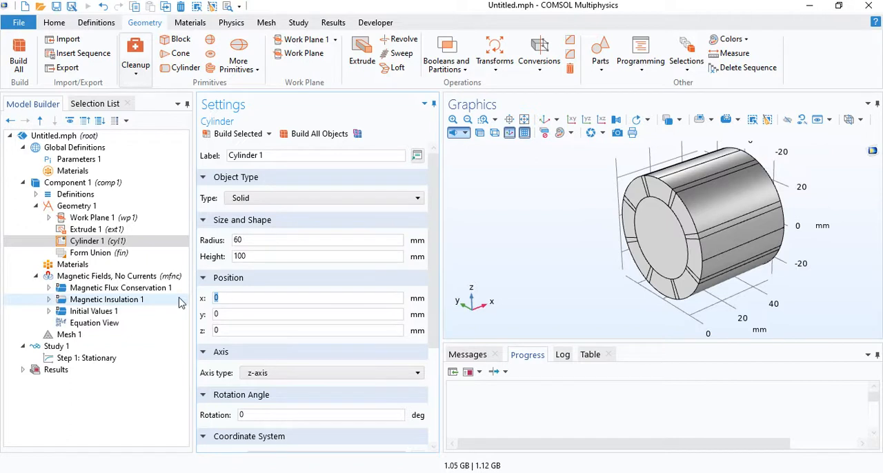
text(-25)
click(319, 134)
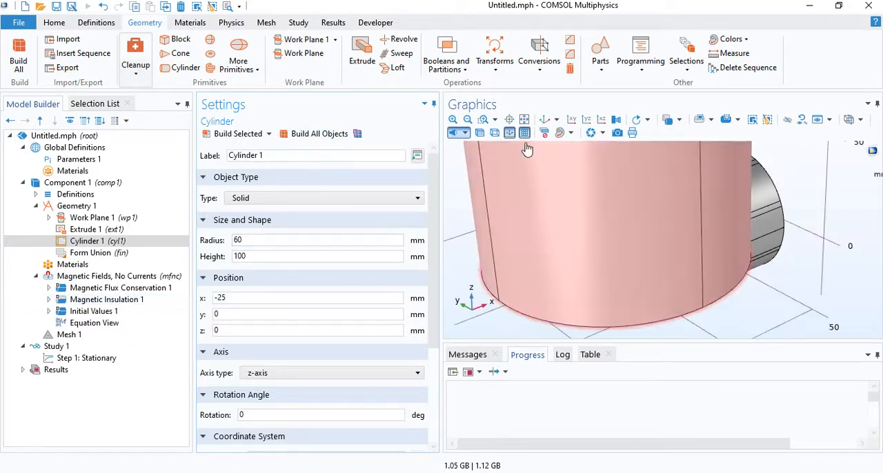
Switch to wireframe rendering, align the cylinder with the x-axis and rebuild it around the magnet ring.
click(494, 132)
click(277, 373)
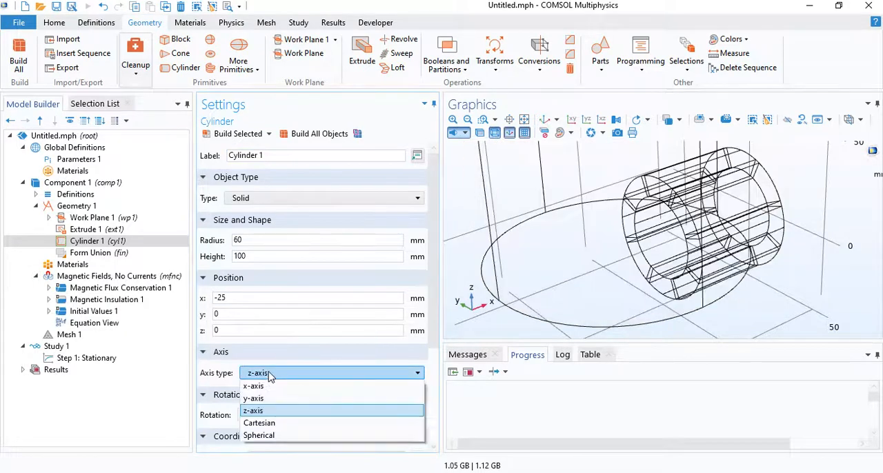
click(269, 386)
click(324, 137)
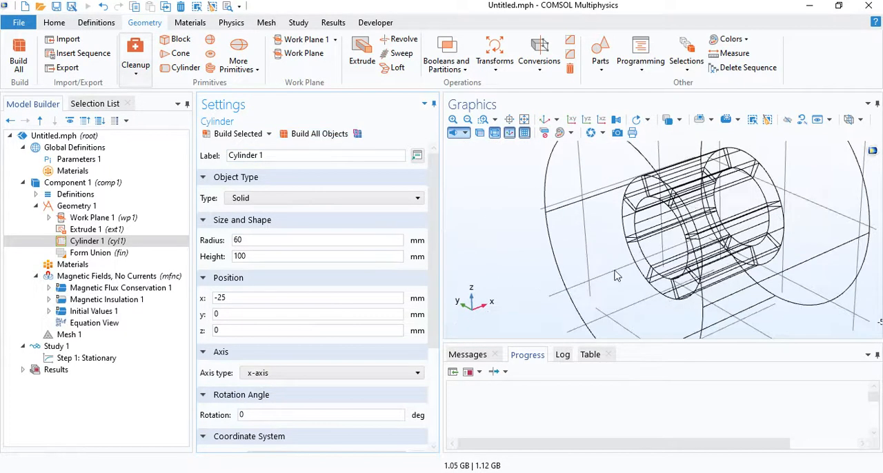
scroll(631, 265, down, 5)
drag(633, 265, 652, 254)
scroll(654, 254, up, 4)
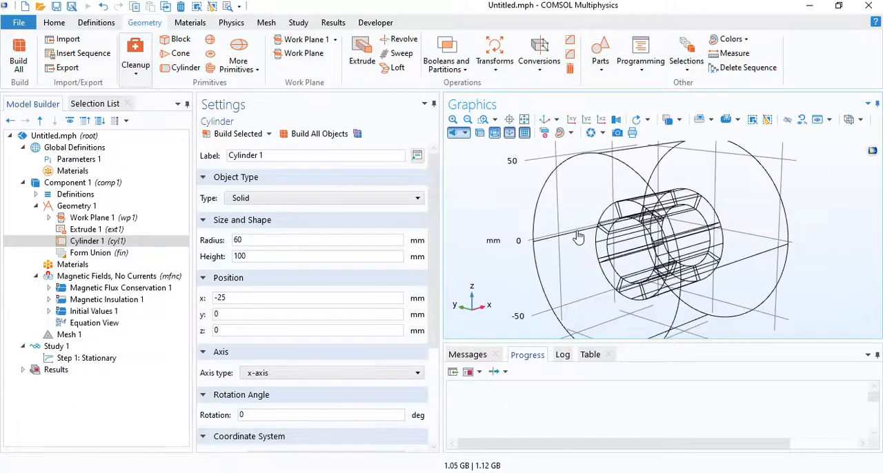
scroll(656, 250, down, 1)
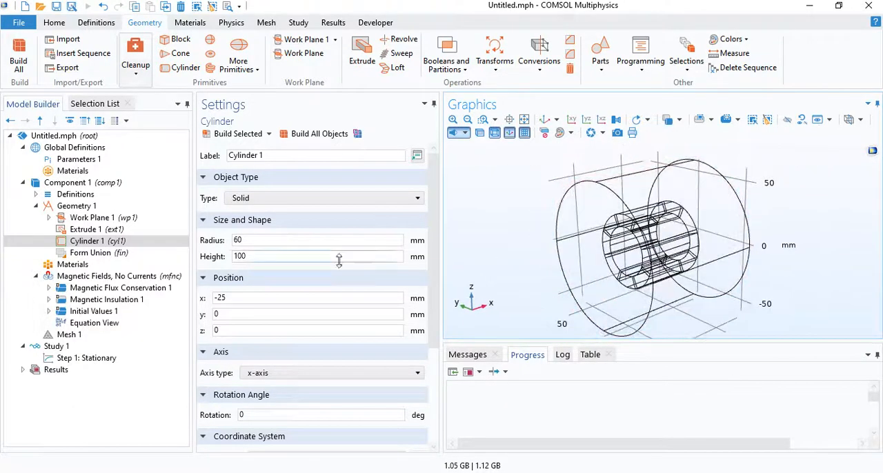
Add a cylindrical coordinate system to the component's definitions.
click(36, 194)
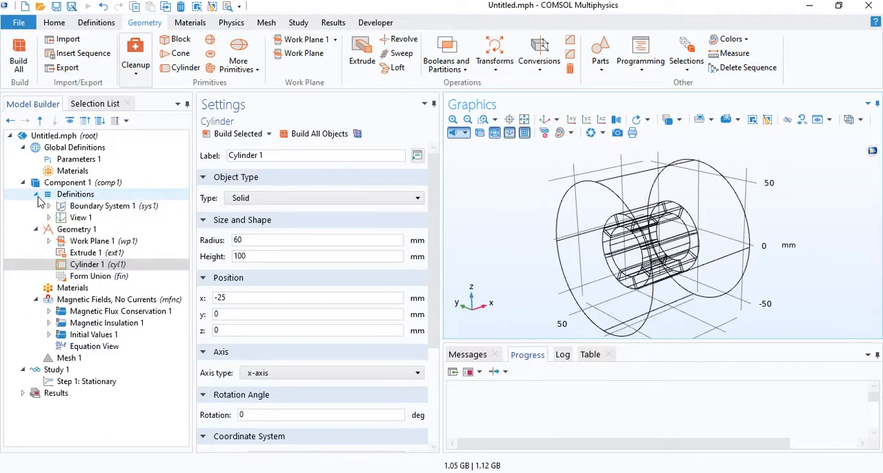
right_click(75, 196)
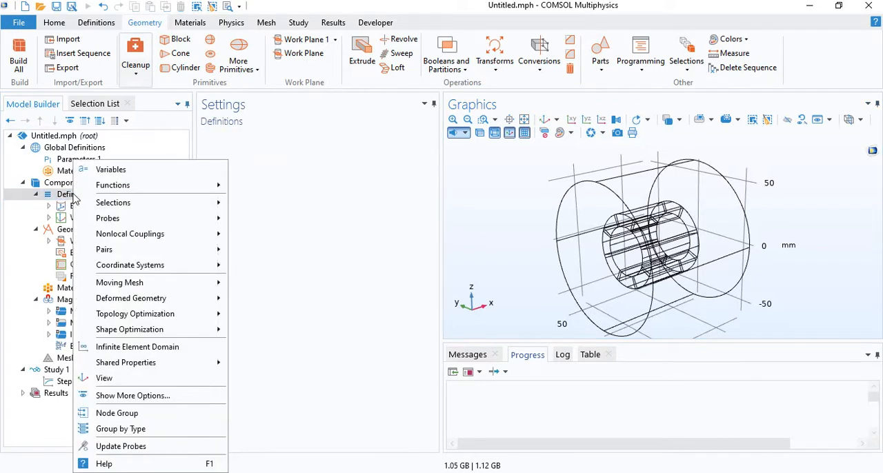
mouse_move(113, 266)
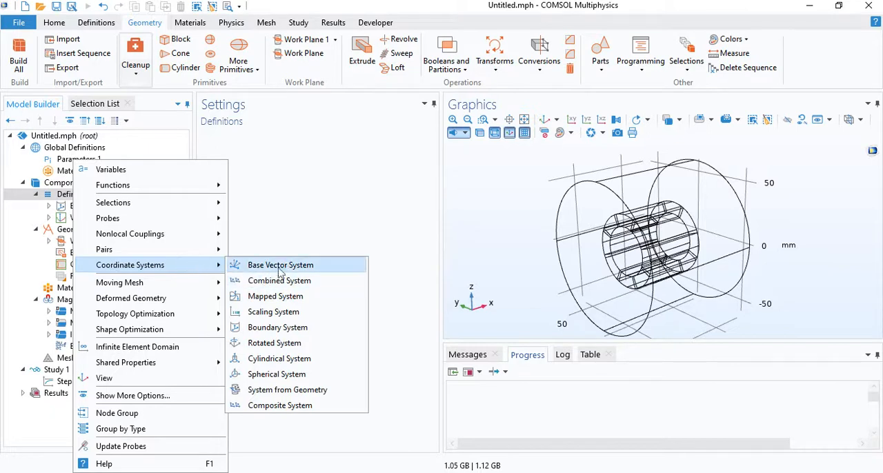
click(290, 360)
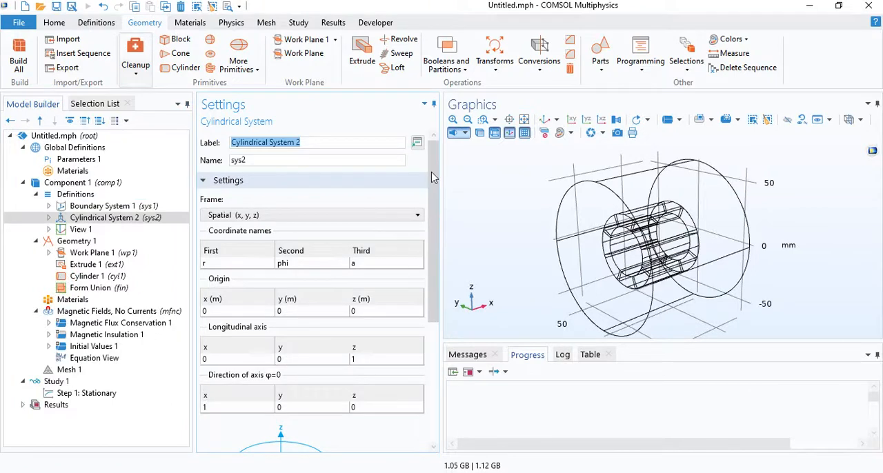
Point the cylindrical system's longitudinal axis along x by setting its x component to 1 and z component to 0.
drag(436, 176, 447, 284)
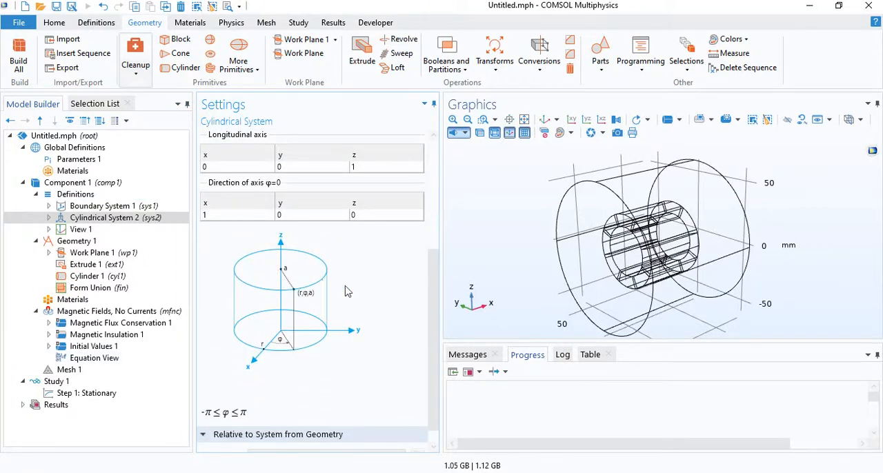
drag(437, 280, 442, 207)
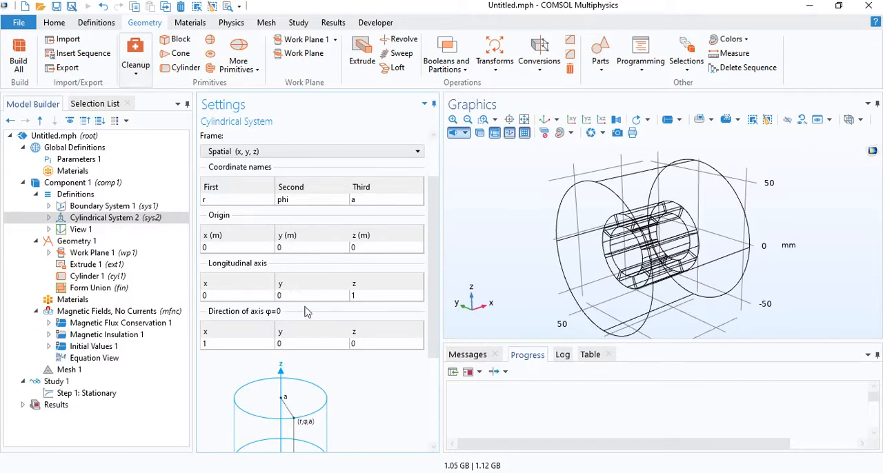
mouse_move(607, 235)
mouse_down()
mouse_move(584, 241)
mouse_move(591, 242)
mouse_up()
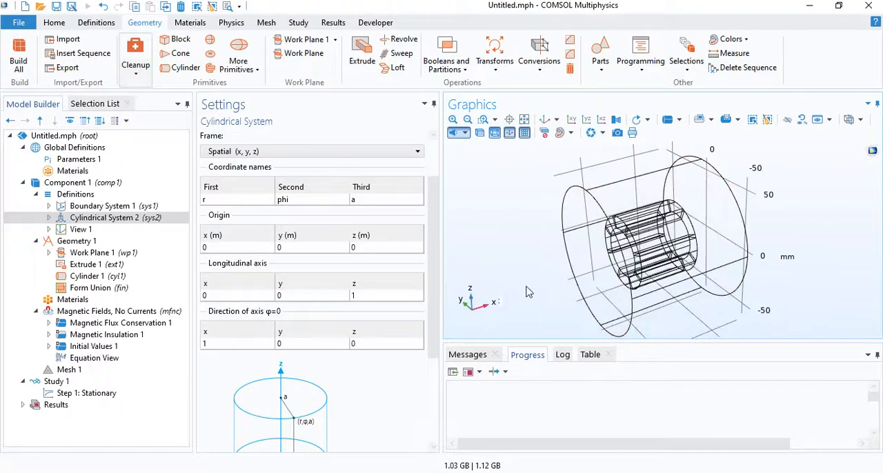
mouse_move(528, 289)
mouse_down()
mouse_move(544, 280)
mouse_move(533, 281)
mouse_up()
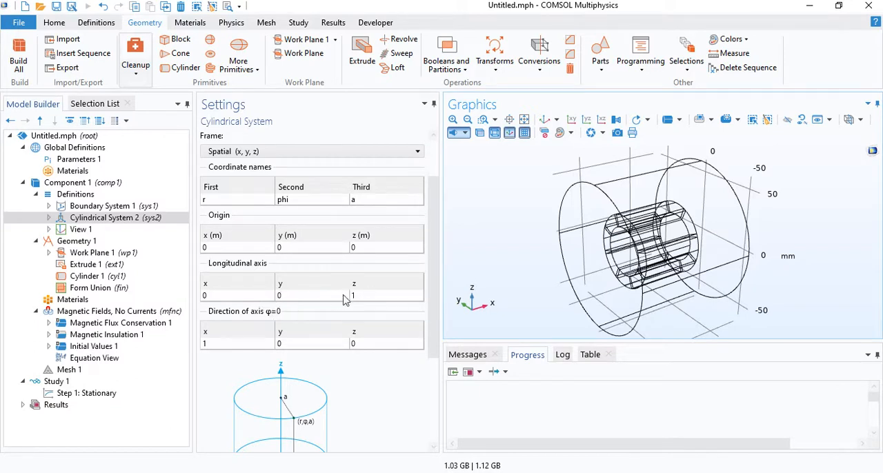
double_click(373, 298)
text(0)
click(252, 297)
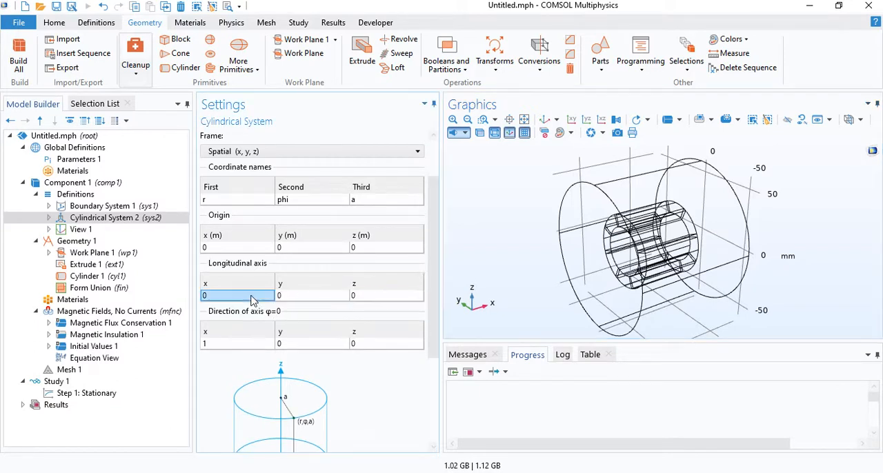
text(1)
Set the cylindrical system's φ=0 axis direction along y, with x component 0 and y component 1.
click(242, 343)
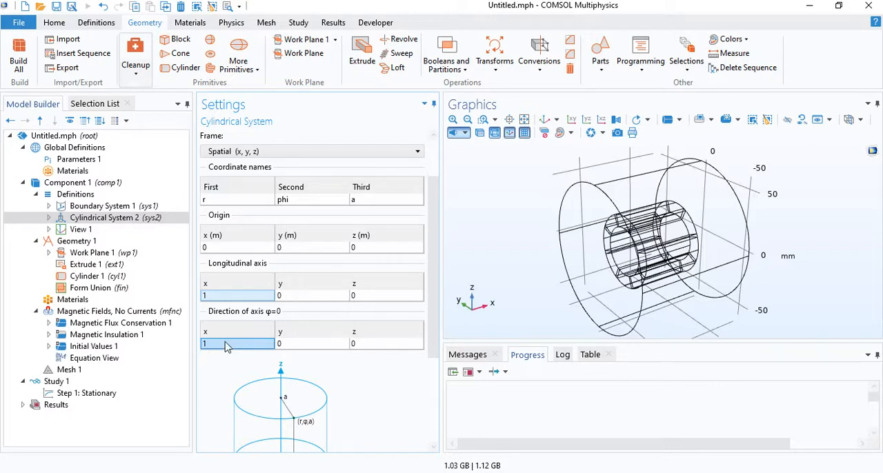
text(0)
click(291, 348)
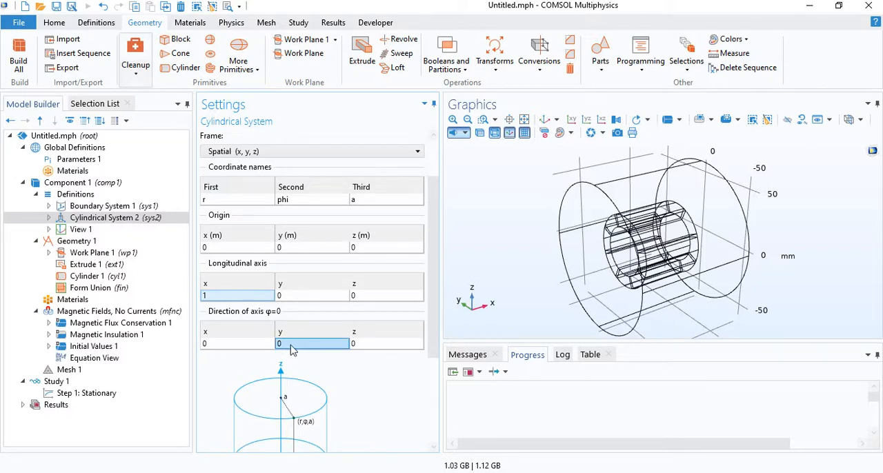
text(1)
scroll(424, 304, down, 5)
scroll(424, 310, up, 5)
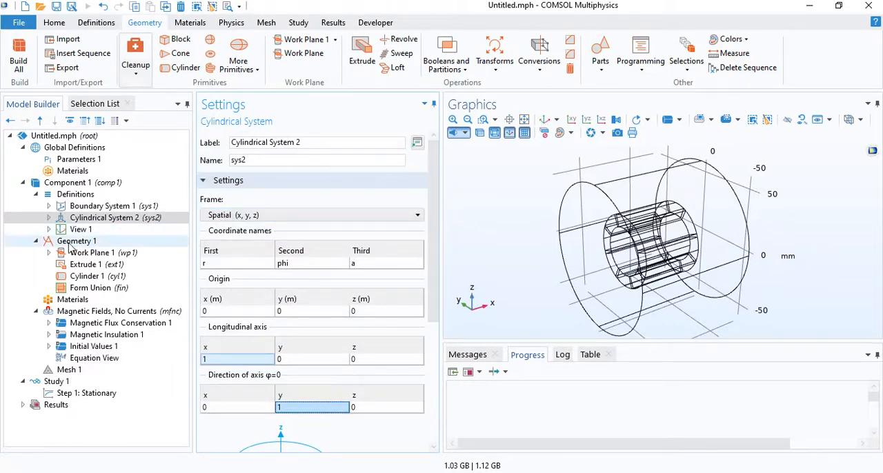
Add an explicit domain selection to the component's definitions and label it Magnets.
click(78, 195)
right_click(79, 198)
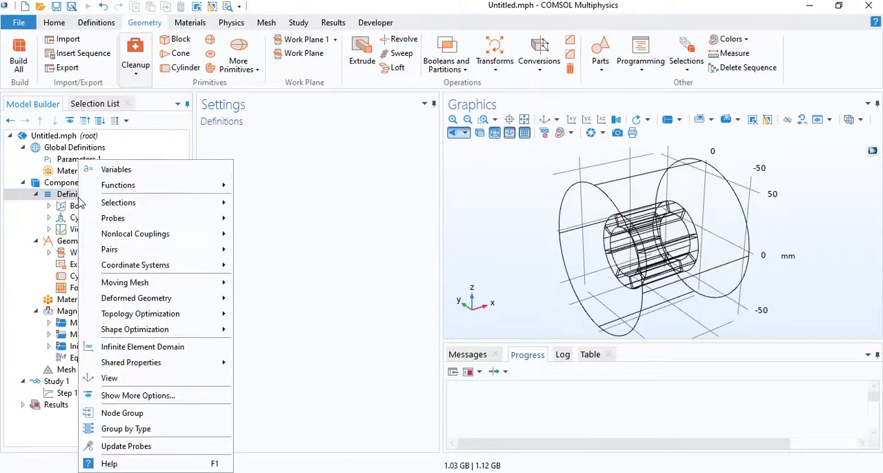
mouse_move(165, 202)
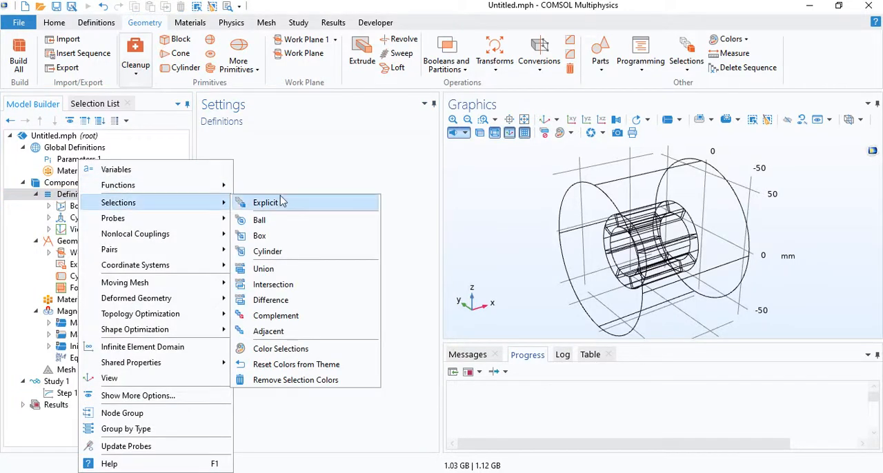
click(267, 202)
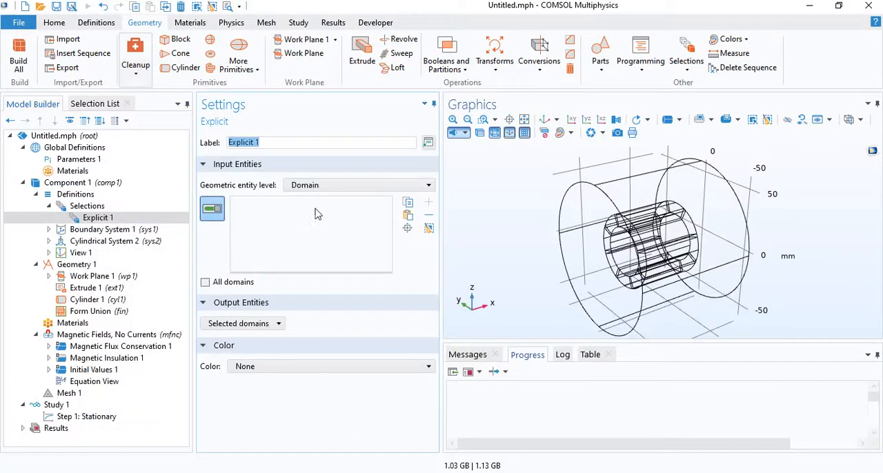
text(Magnets)
Assign all eight magnet segments of the ring to the Magnets selection.
drag(583, 238, 643, 230)
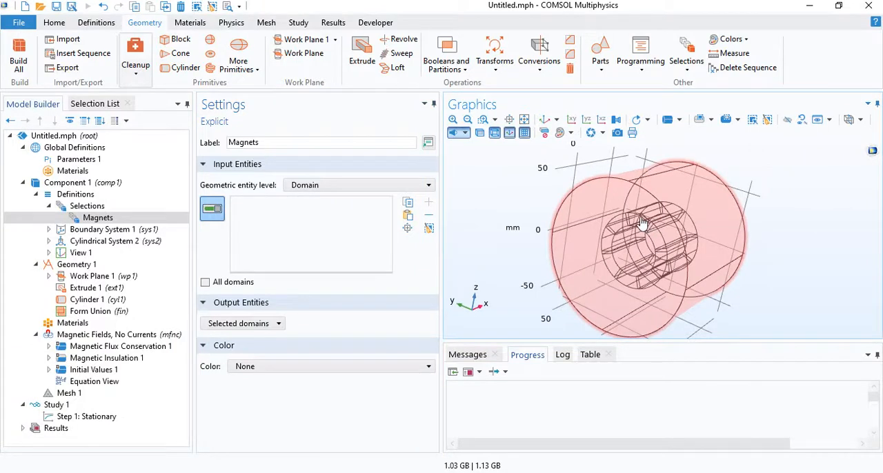
click(641, 221)
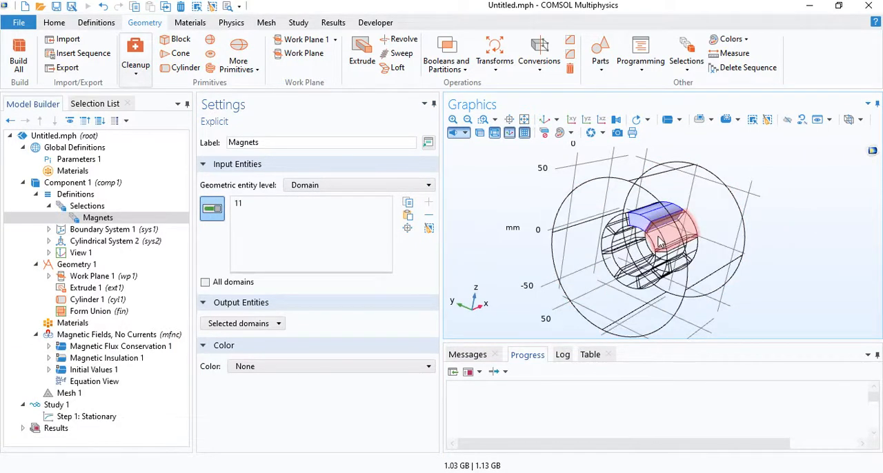
click(637, 237)
click(616, 233)
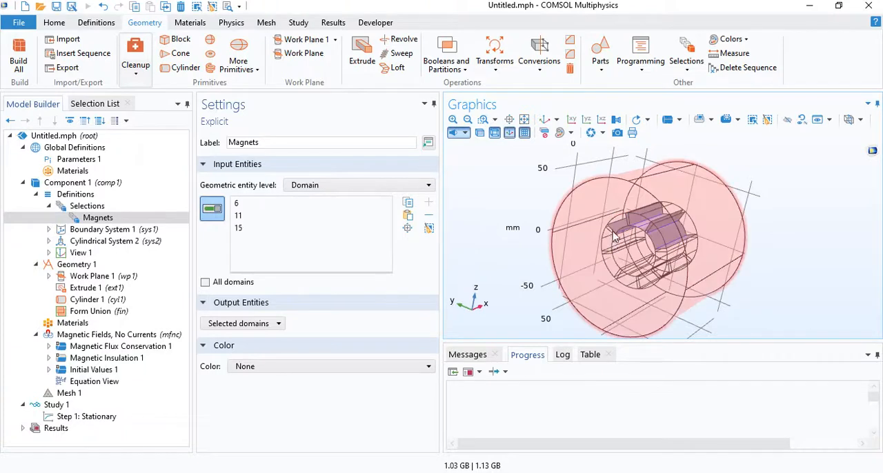
click(609, 240)
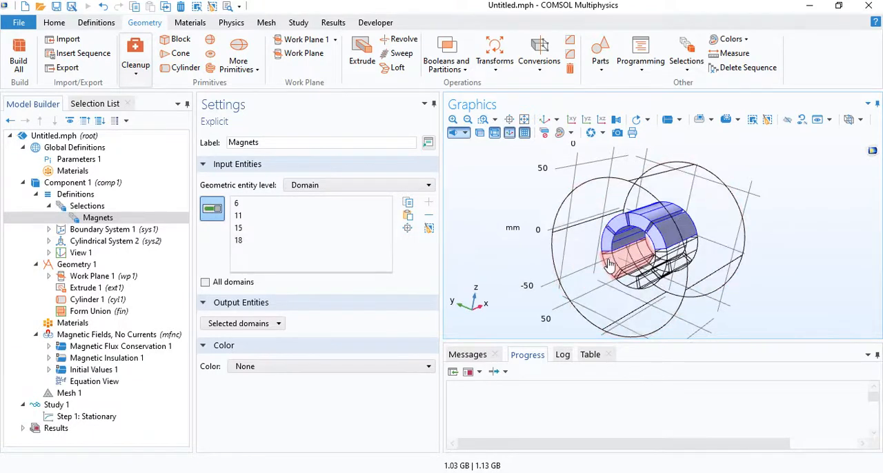
click(629, 281)
click(637, 283)
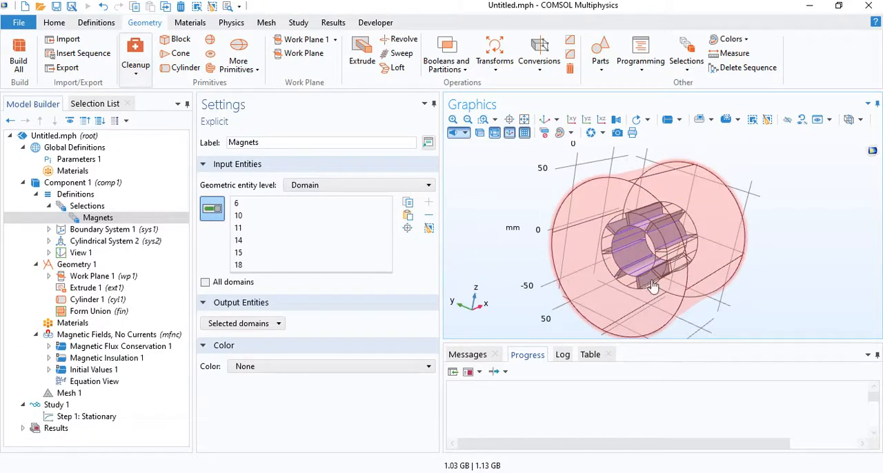
click(652, 285)
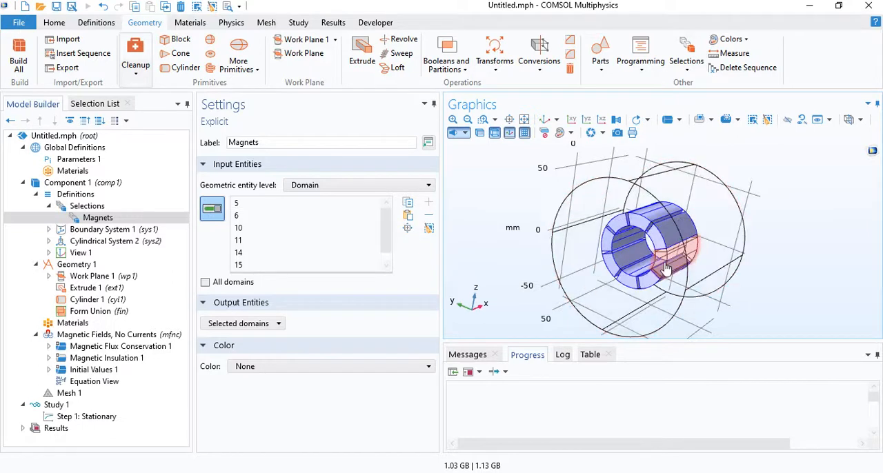
click(648, 256)
Add an explicit selection labelled Magnet N containing the alternate magnet domains 2, 10, 11 and 18.
right_click(115, 206)
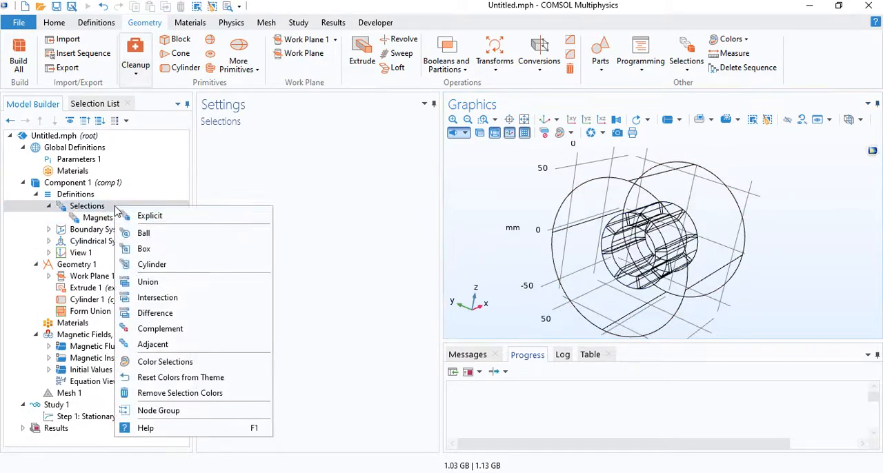
click(143, 217)
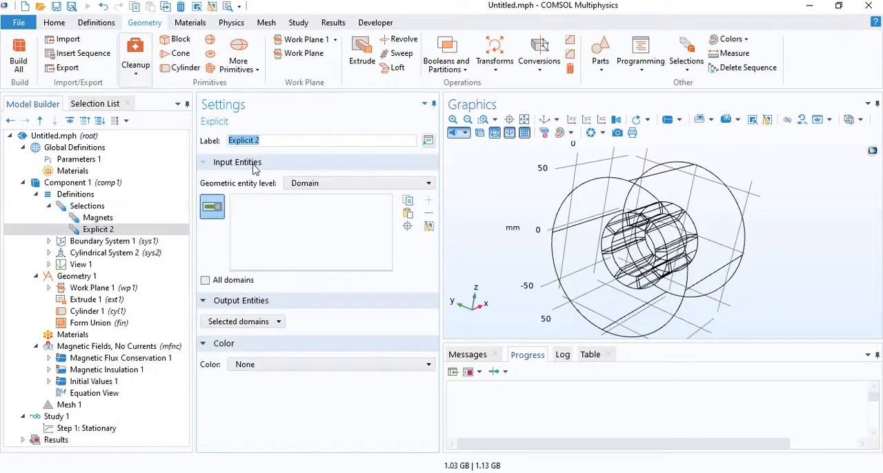
text(Magnet N)
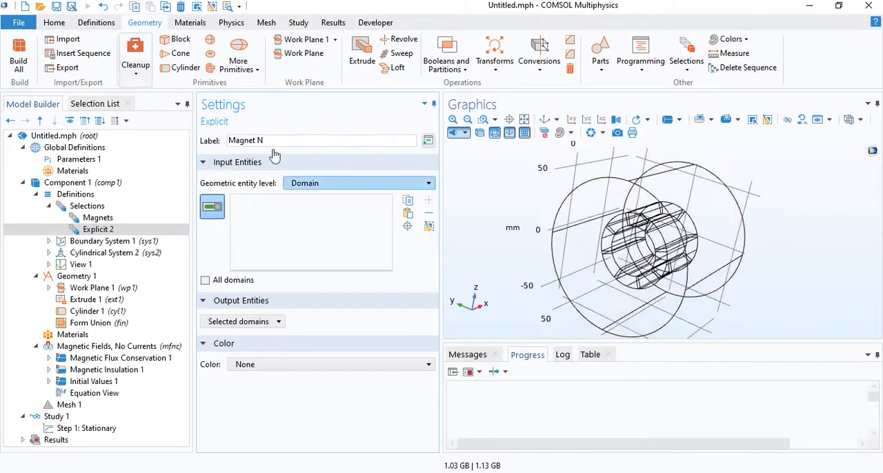
click(638, 222)
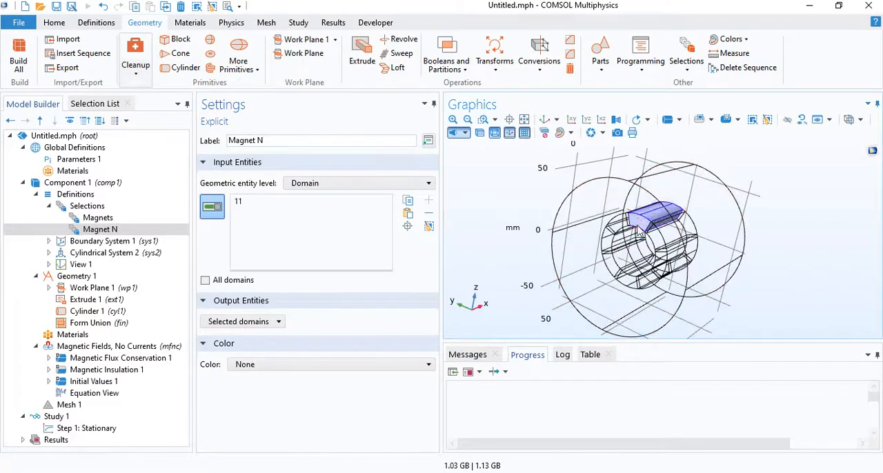
click(652, 265)
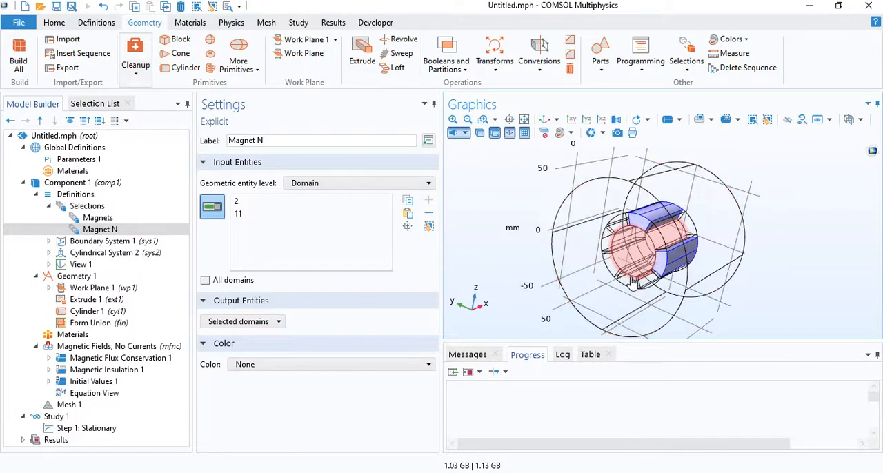
click(633, 279)
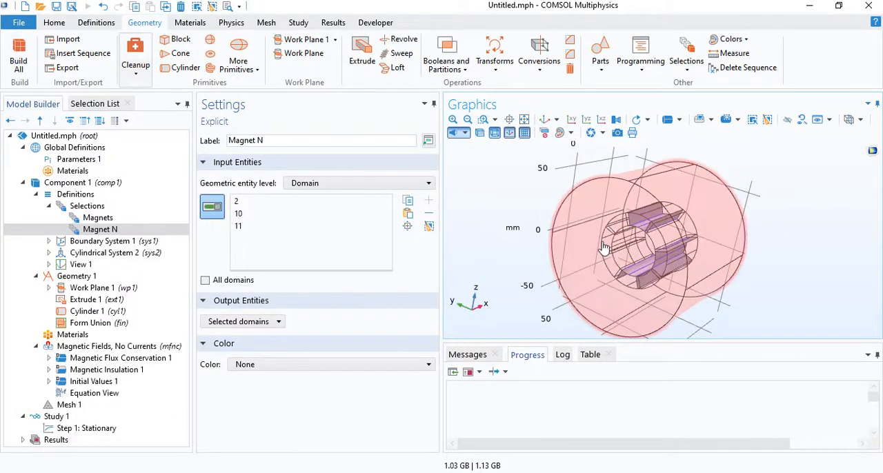
click(603, 245)
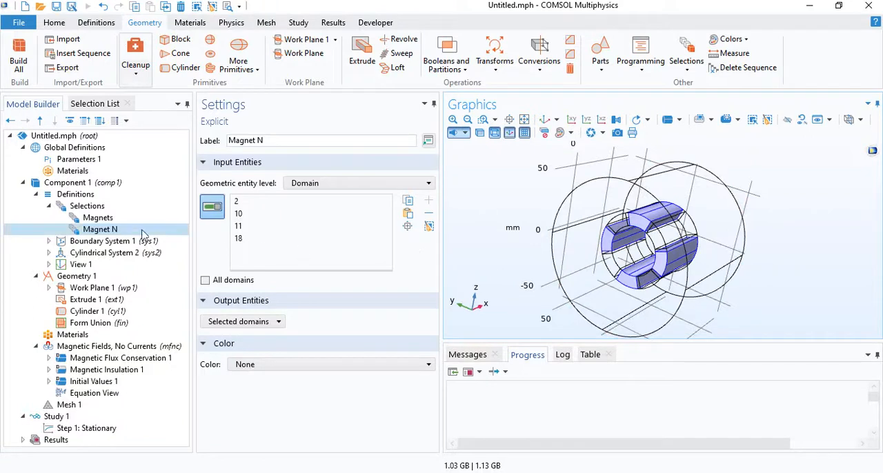
Add an explicit selection labelled Magnets S with the remaining alternate magnet domains, including 5, 6 and 14, and compare it with Magnet N.
right_click(106, 211)
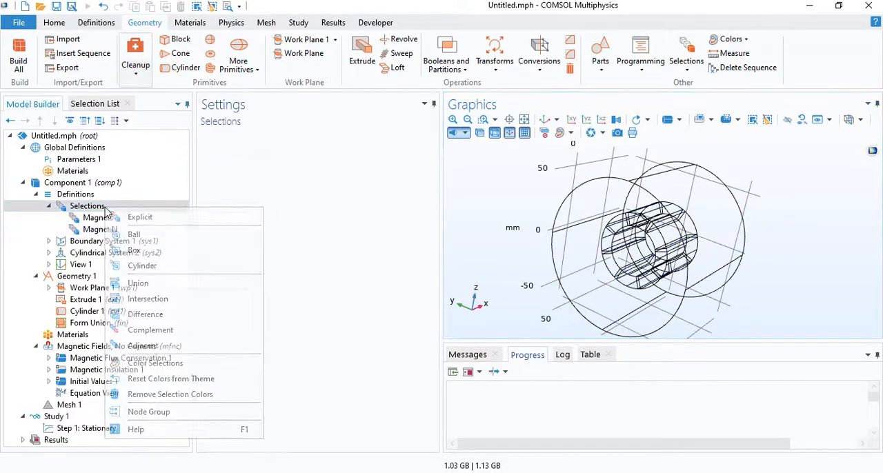
click(145, 216)
text(Magnet)
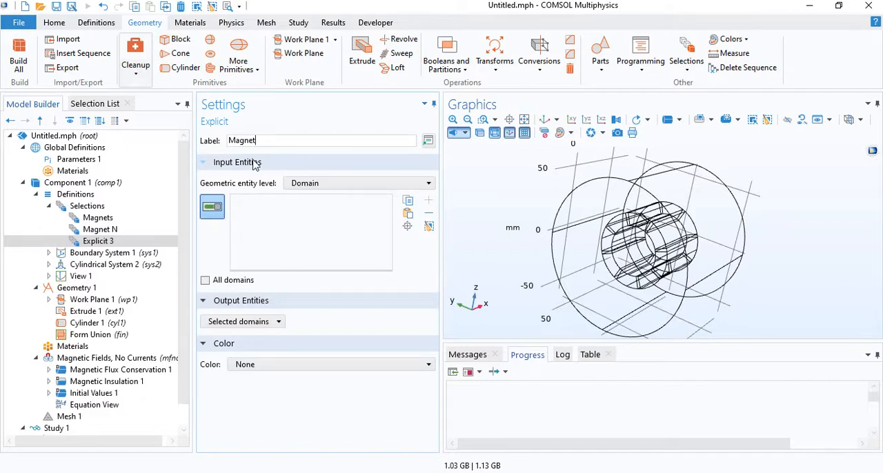
text(s S)
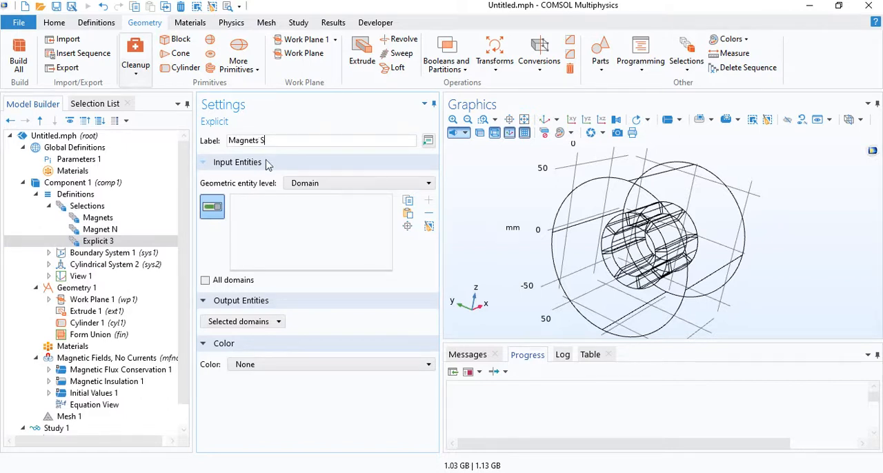
click(666, 236)
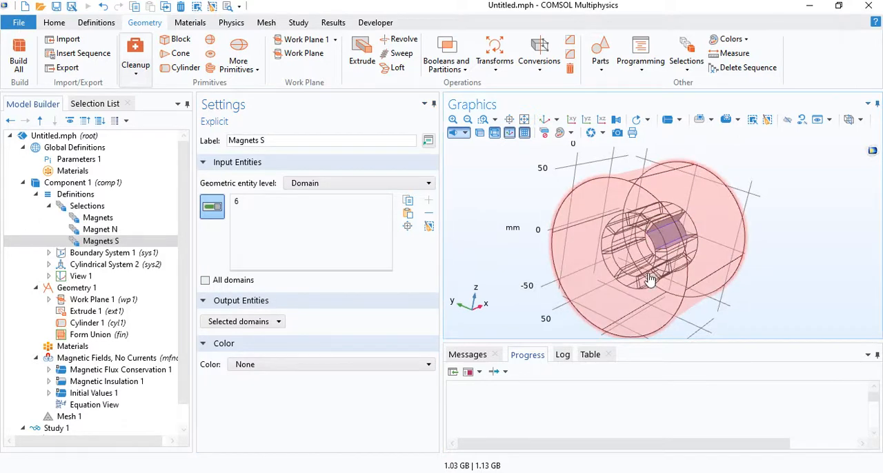
click(649, 278)
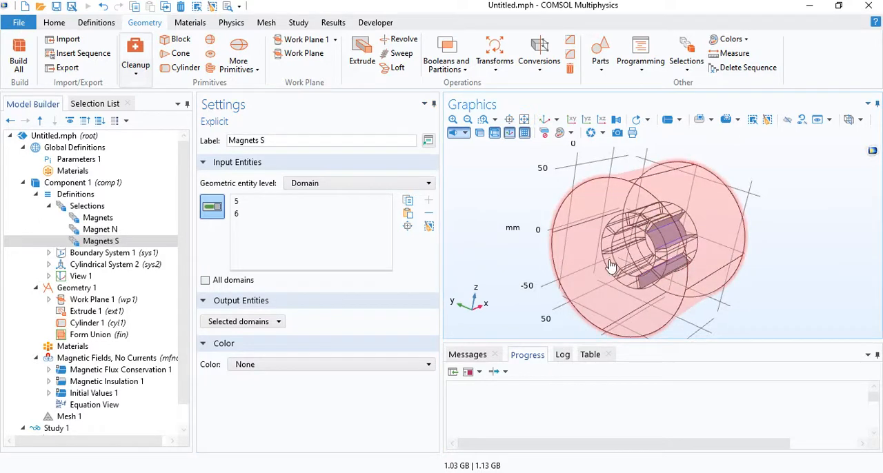
click(609, 257)
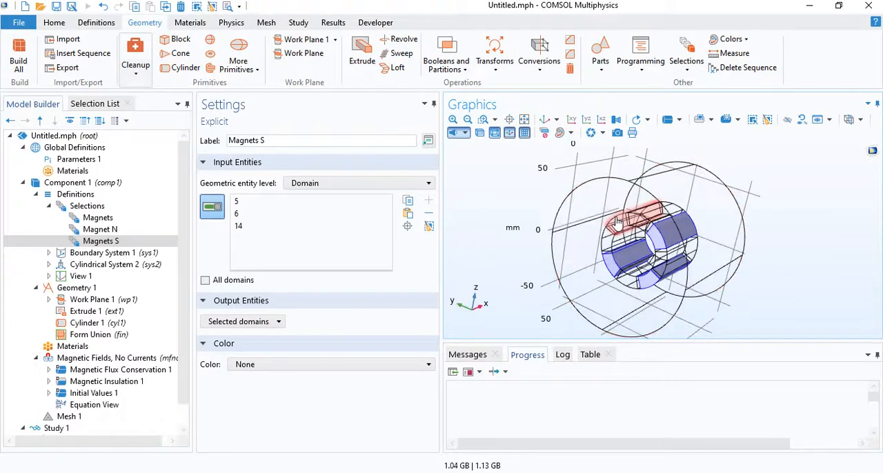
click(110, 229)
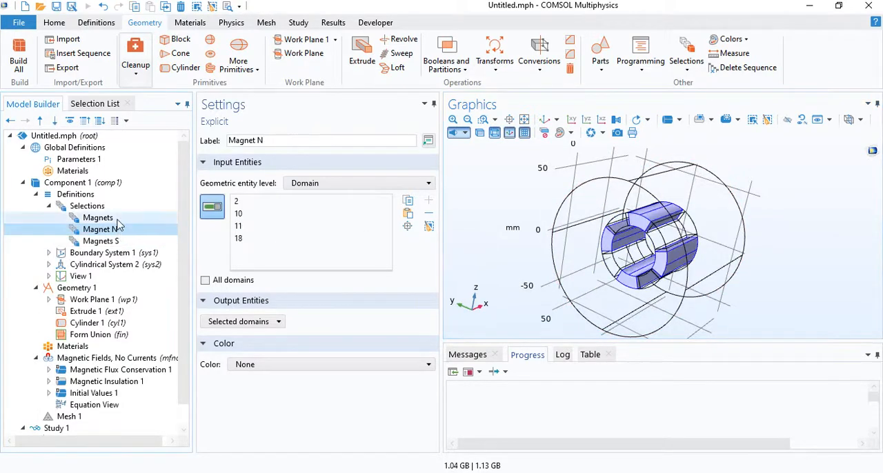
Enable the resulting objects selection for both Work Plane 1 and Extrude 1 in the geometry.
click(115, 218)
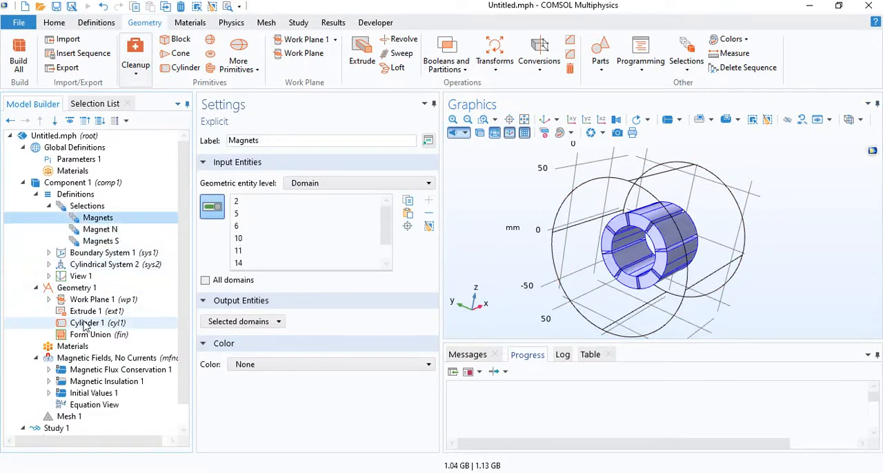
click(95, 304)
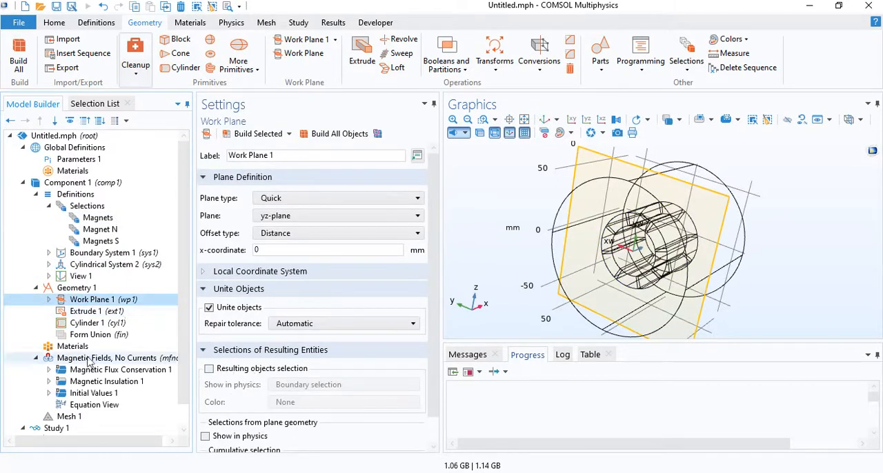
click(235, 371)
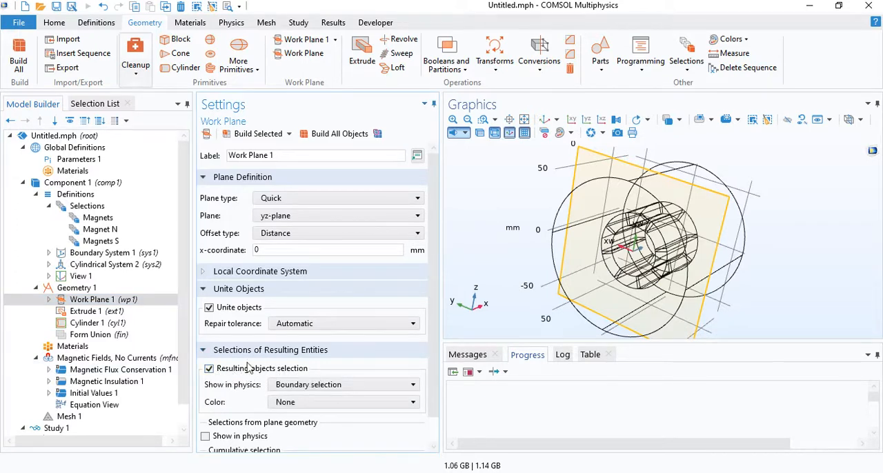
click(98, 315)
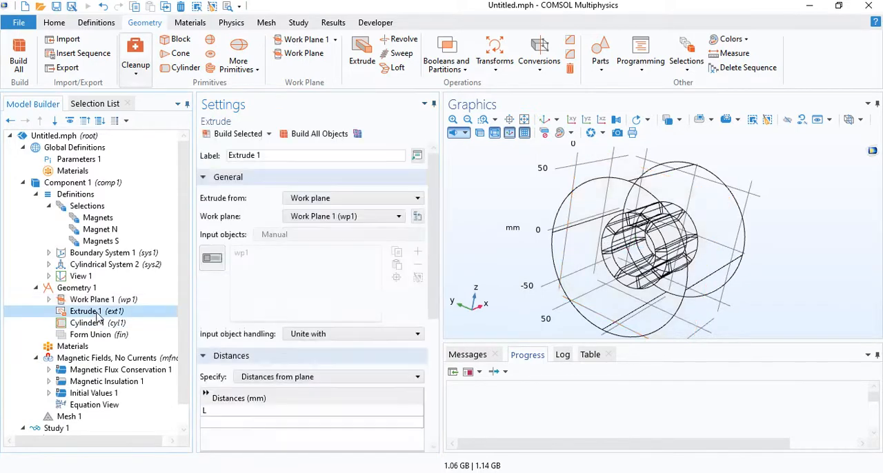
scroll(261, 402, down, 5)
click(260, 398)
click(253, 369)
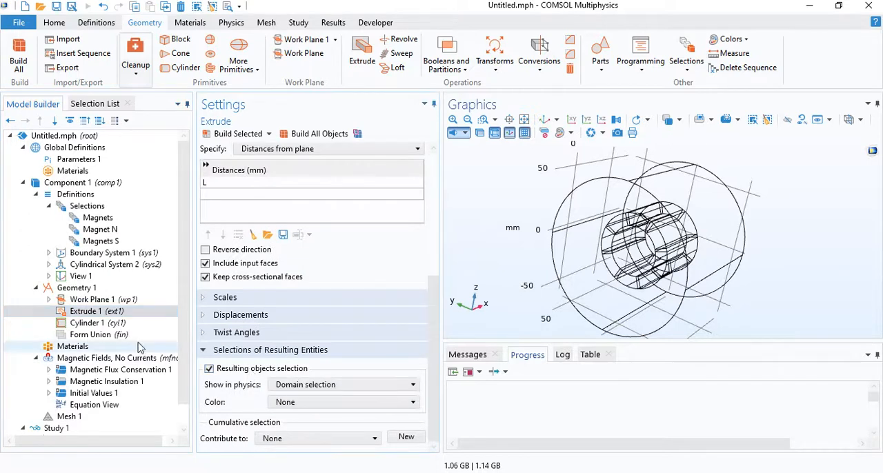
click(37, 287)
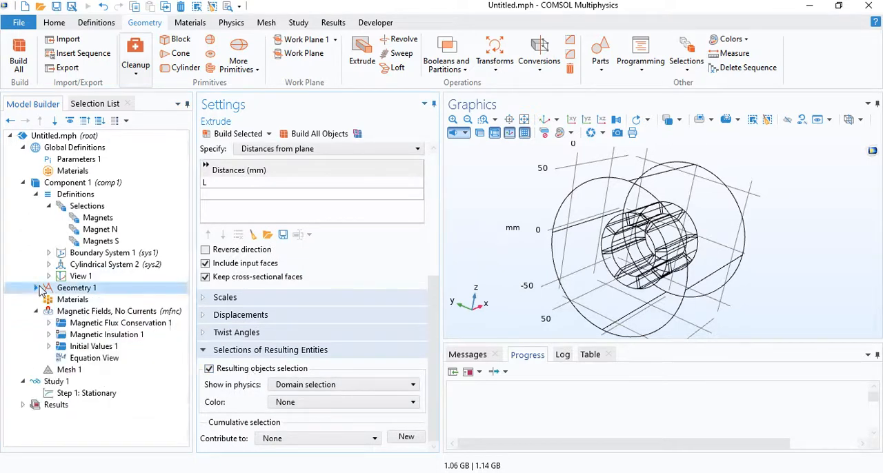
click(35, 194)
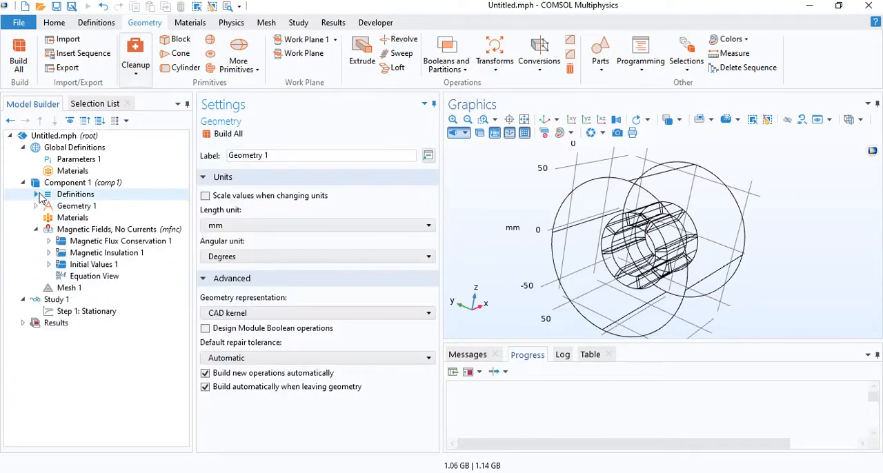
Add a blank material labelled Air to the component and set its relative permeability to 1.
right_click(63, 220)
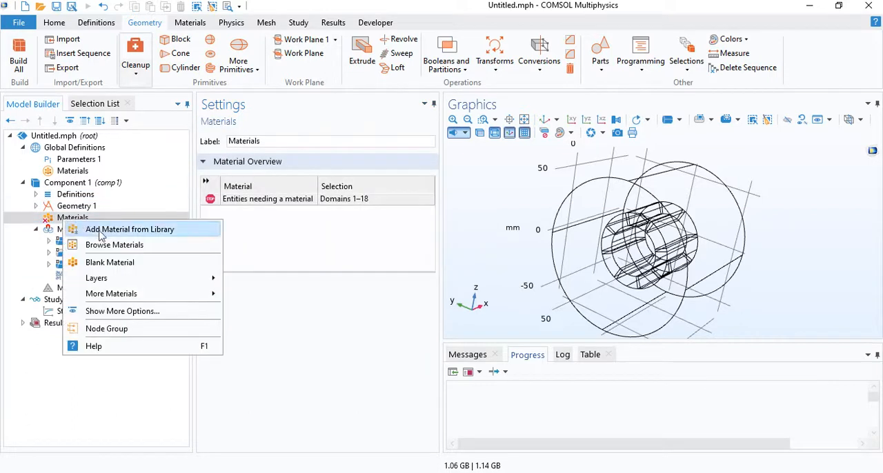
click(107, 261)
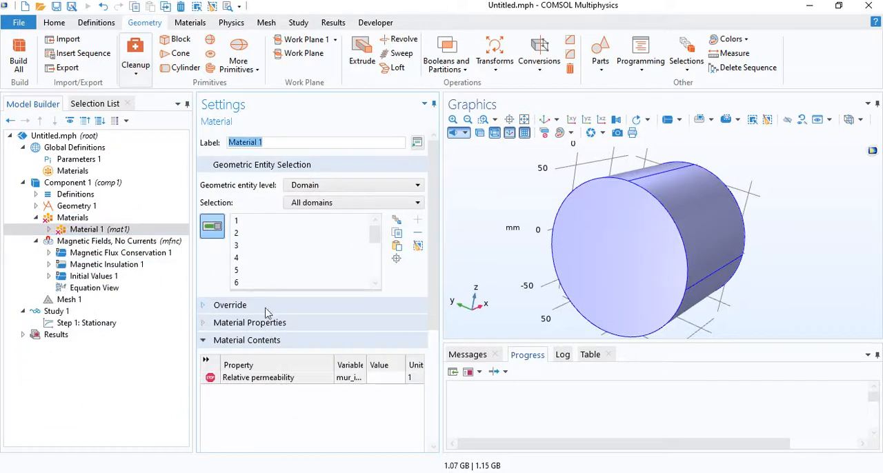
text(Air)
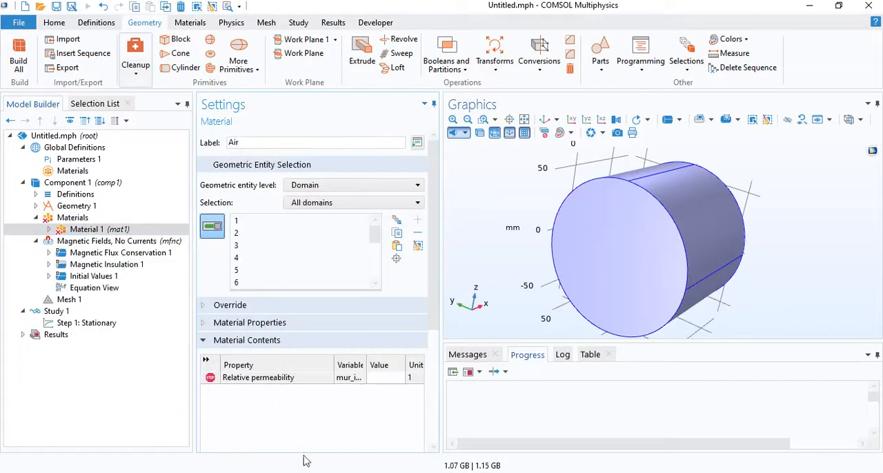
click(386, 377)
text(1)
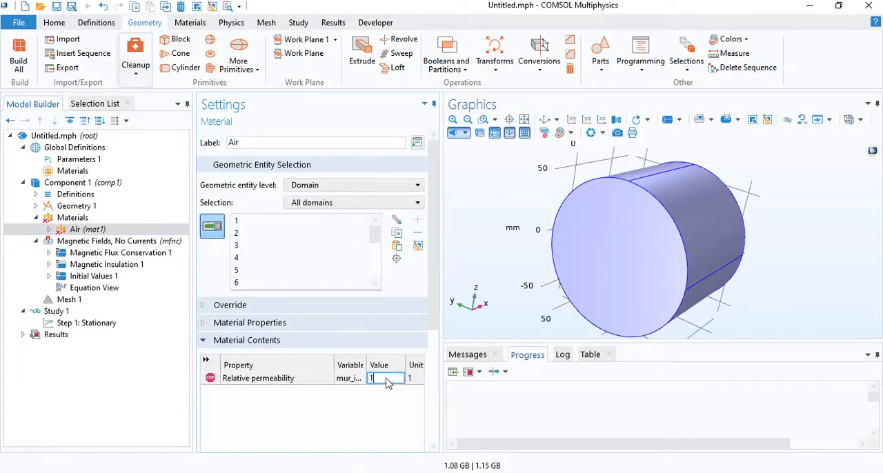
Add N52 (Sintered NdFeB) to the component from the AC/DC library's hard magnetic materials, sintered NdFeB grades.
click(84, 219)
right_click(85, 219)
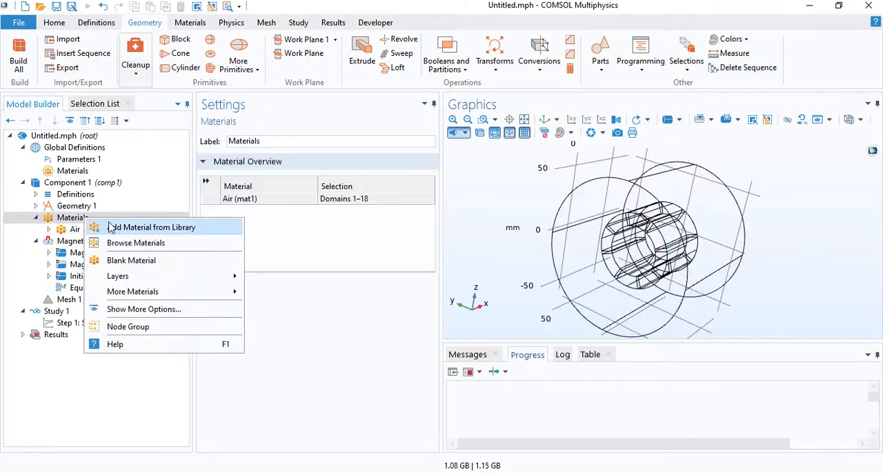
click(109, 228)
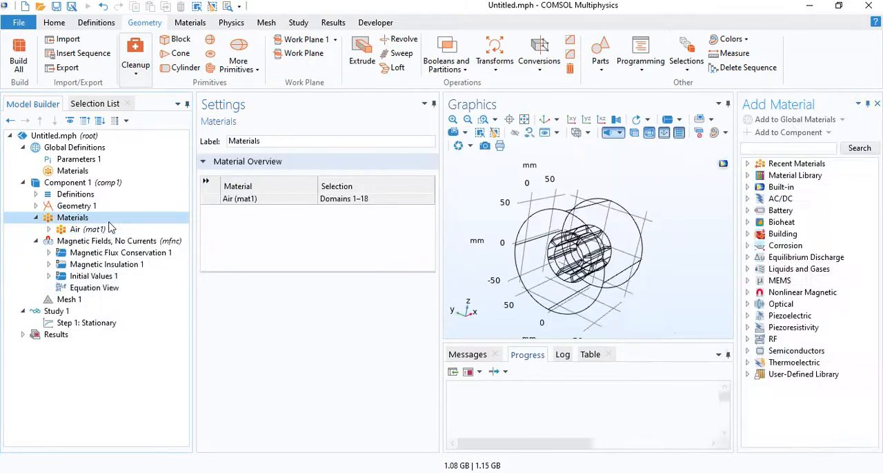
click(747, 200)
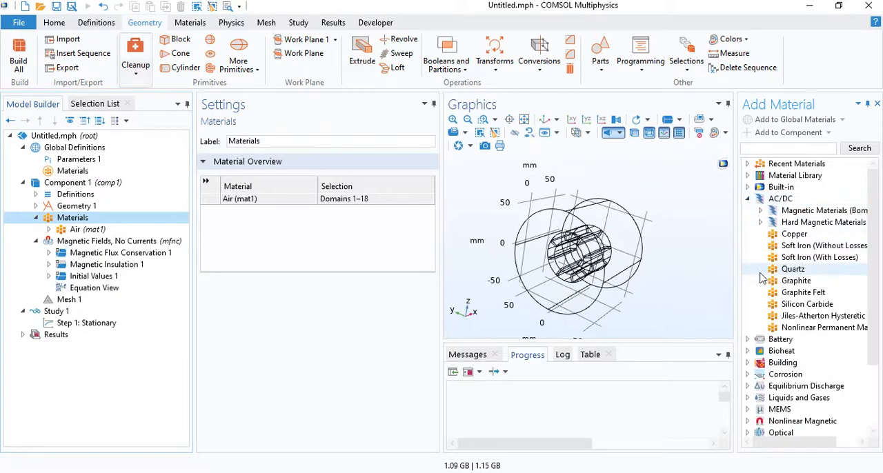
click(759, 222)
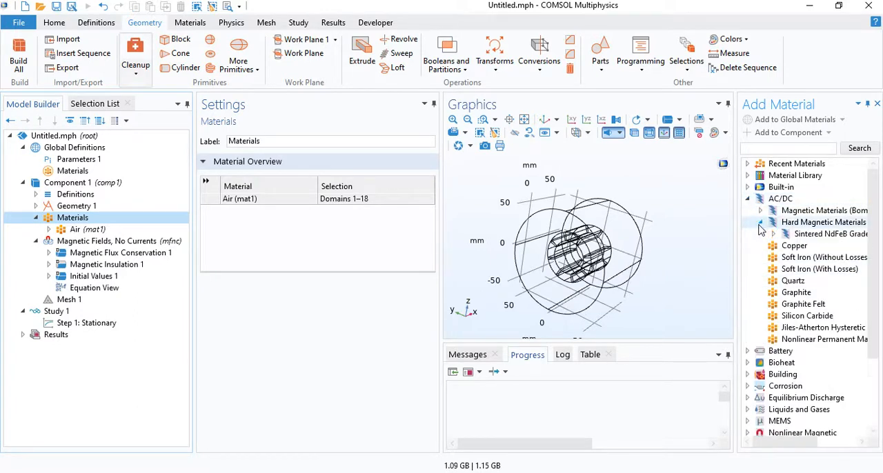
click(773, 235)
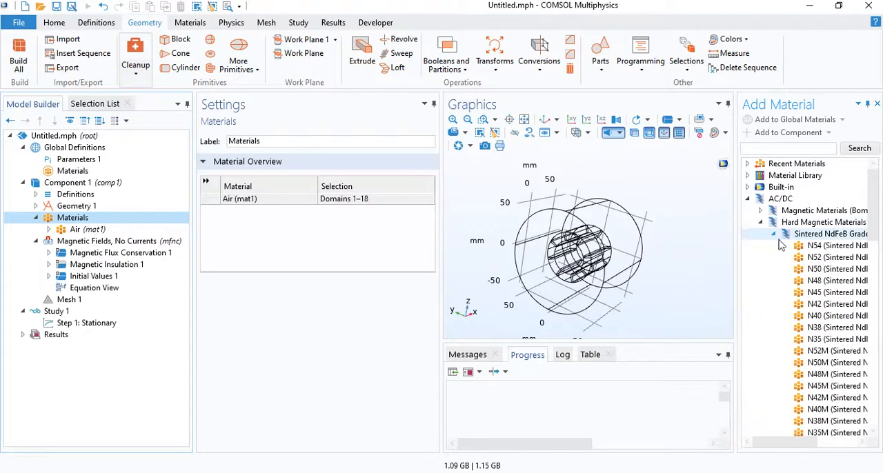
drag(793, 447, 800, 445)
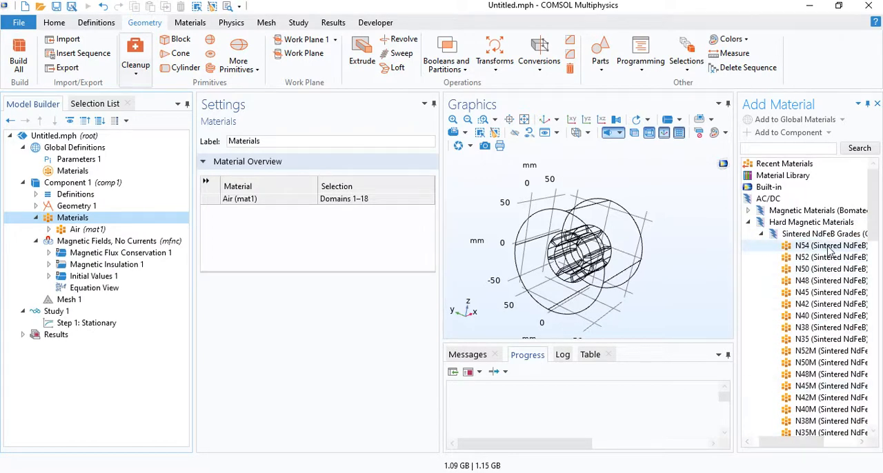
mouse_move(877, 211)
mouse_down()
mouse_move(877, 261)
mouse_move(877, 228)
mouse_up()
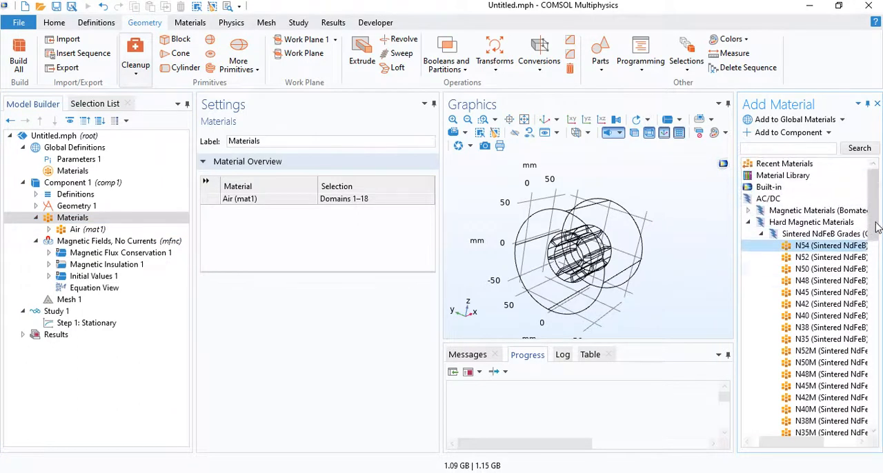
click(815, 259)
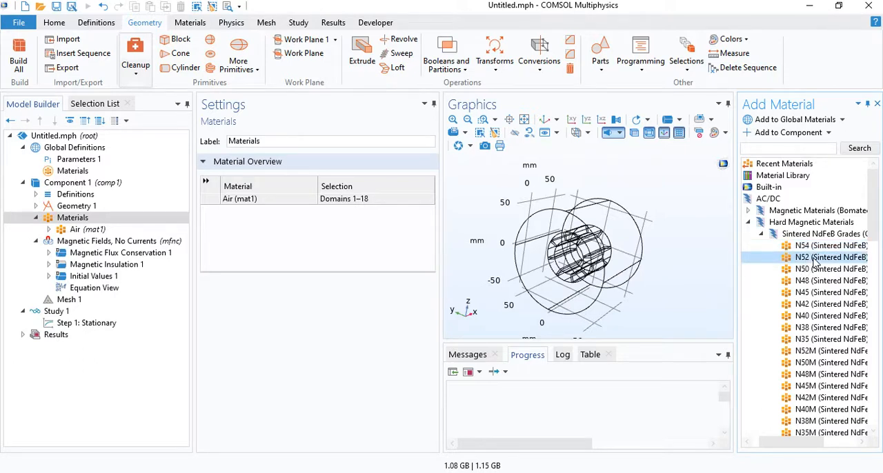
double_click(816, 259)
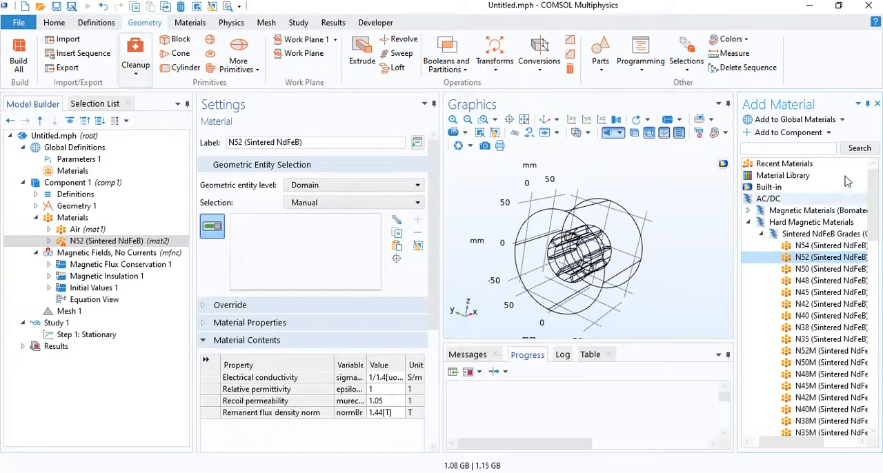
click(878, 107)
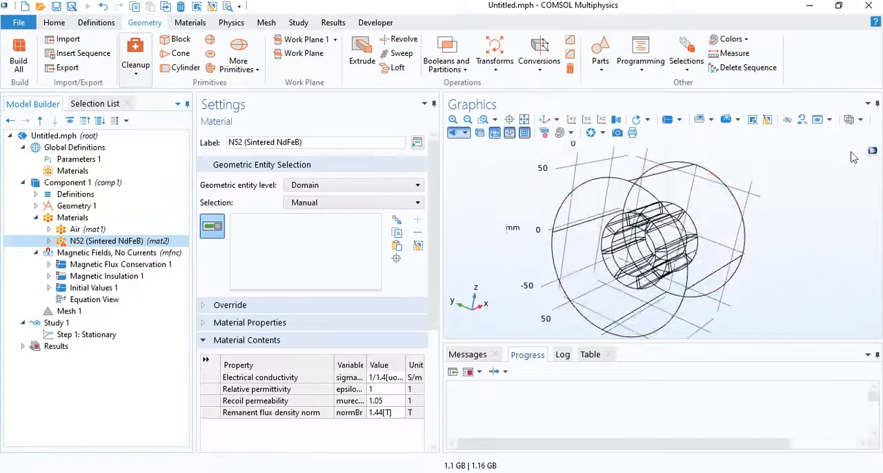
Assign the N52 material to the Magnets selection and check its remanent flux density norm.
click(286, 204)
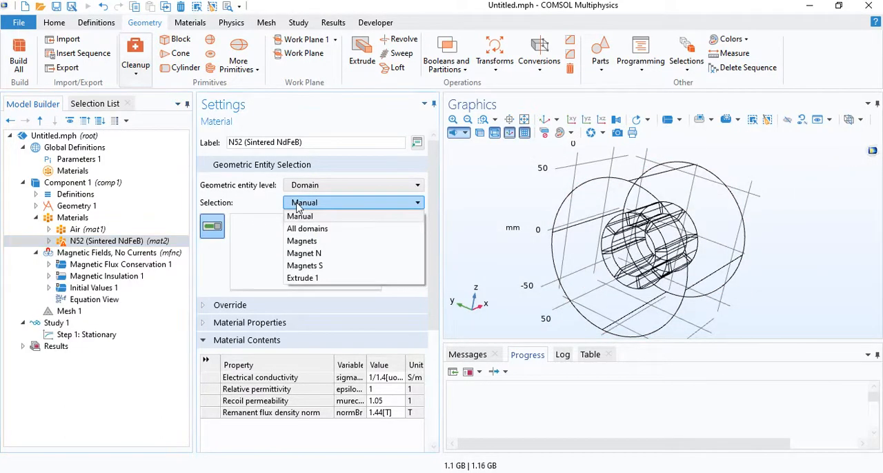
click(298, 246)
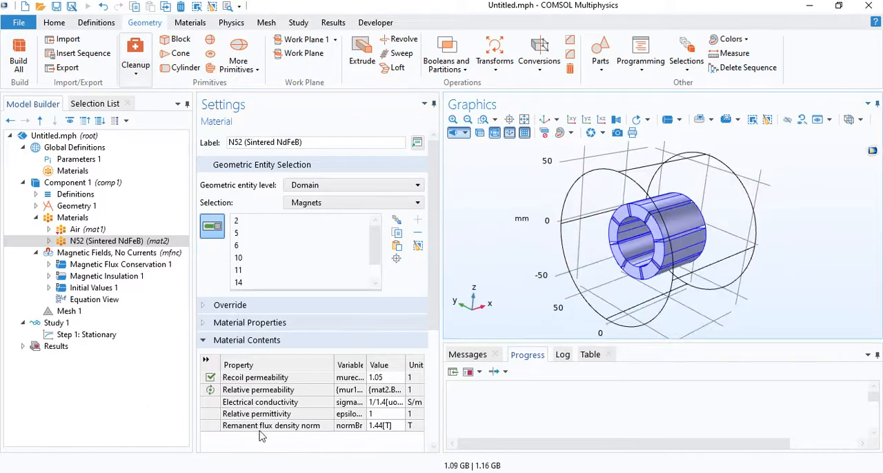
click(258, 427)
click(396, 427)
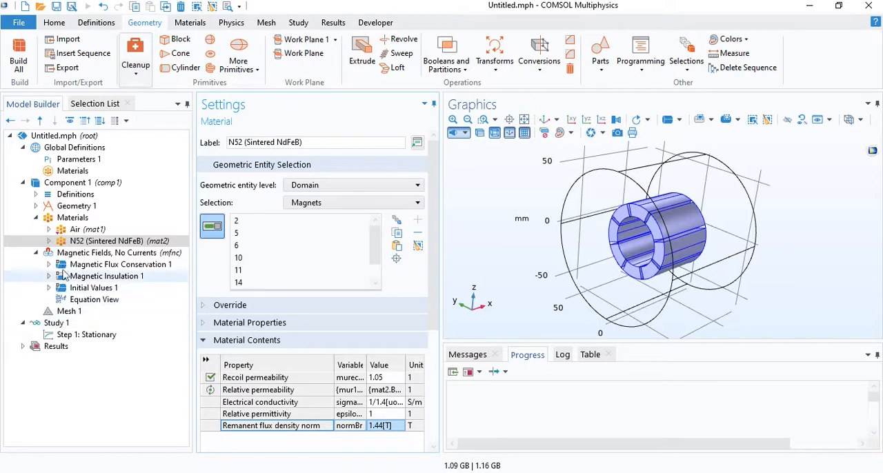
click(55, 220)
click(36, 217)
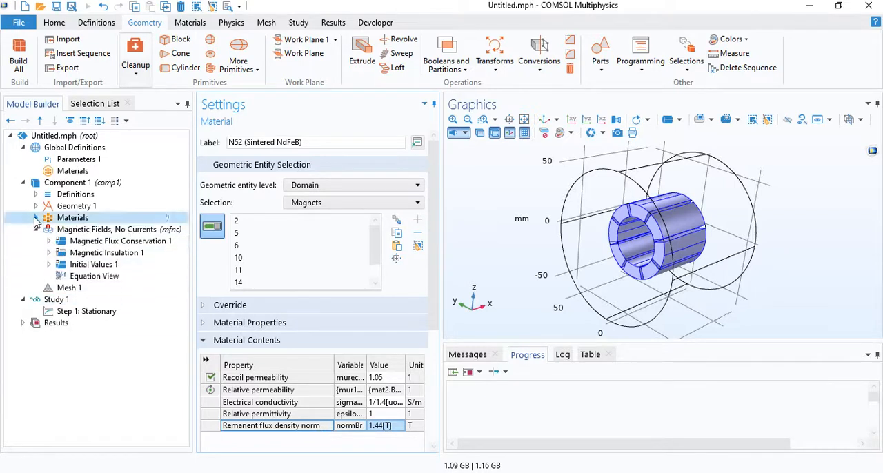
Add a second Magnetic Flux Conservation domain feature to Magnetic Fields, No Currents and set its magnetization model to Remanent flux density.
click(73, 230)
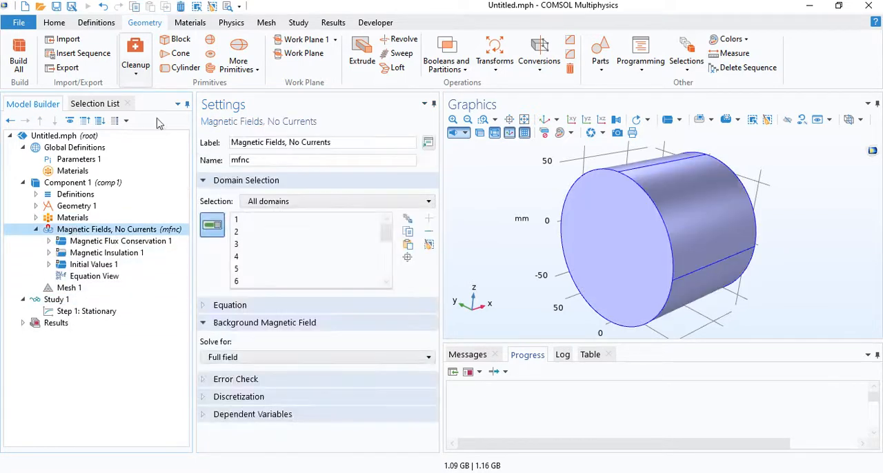
click(239, 23)
click(224, 52)
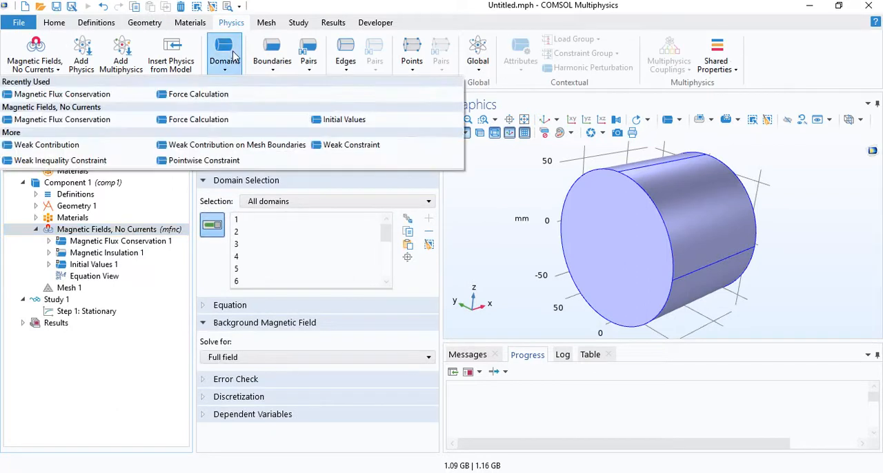
click(87, 96)
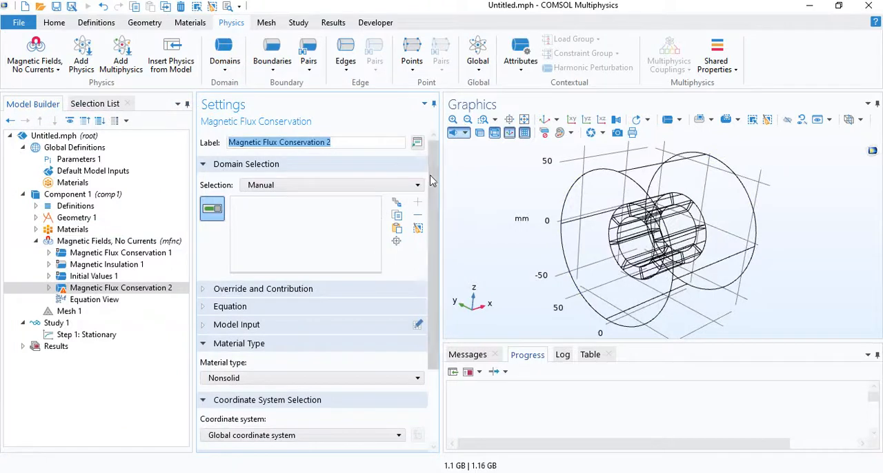
scroll(318, 290, down, 3)
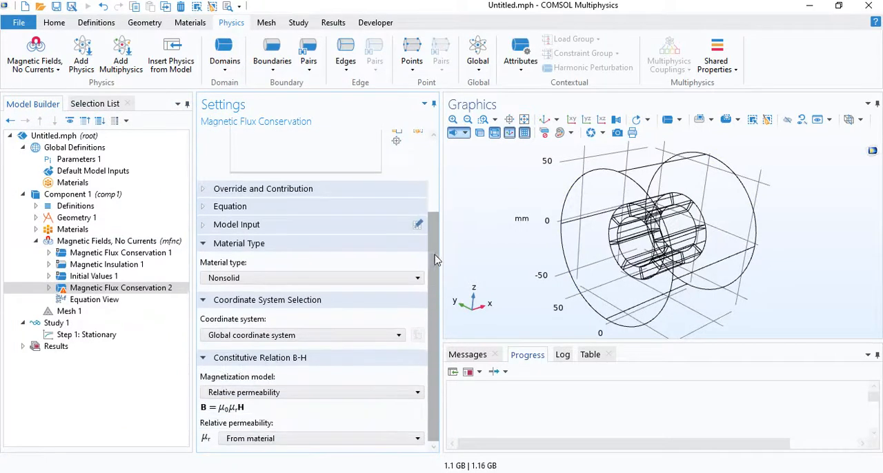
click(280, 393)
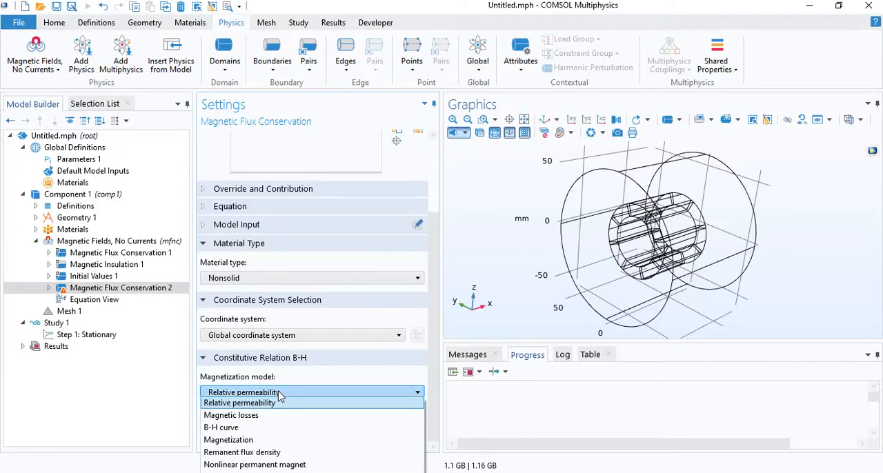
click(254, 456)
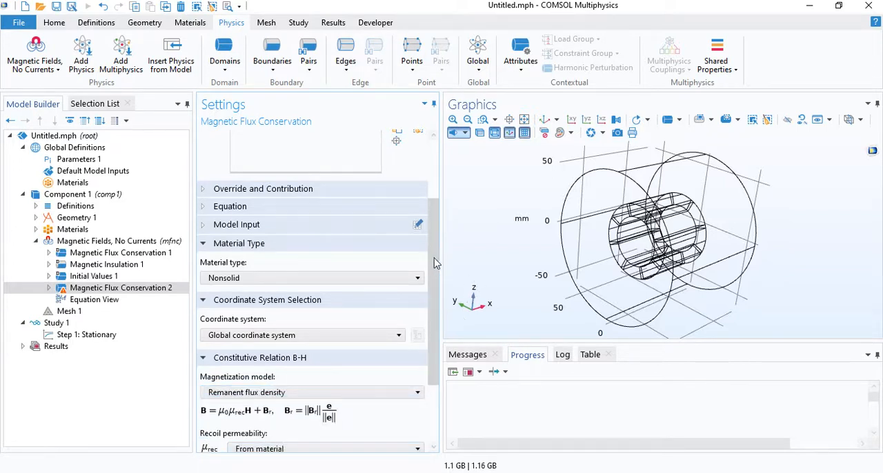
Apply Magnetic Flux Conservation 2 to the Magnet N selection and bring up its remanent flux direction settings.
drag(434, 262, 445, 191)
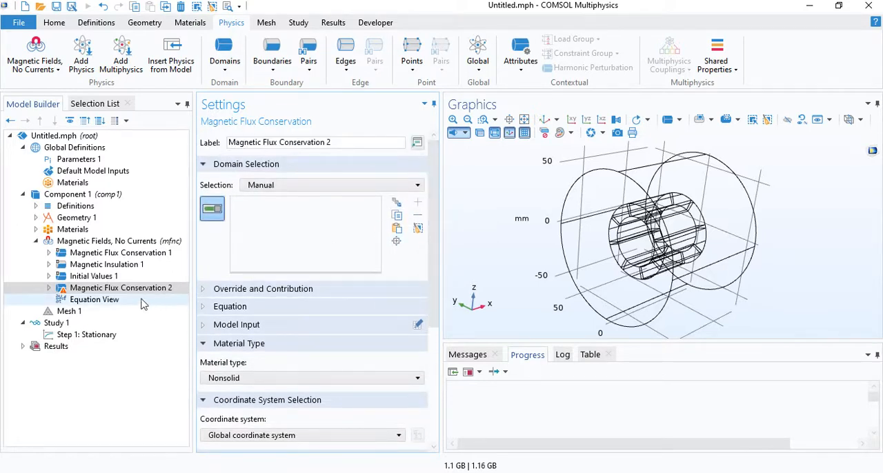
click(296, 189)
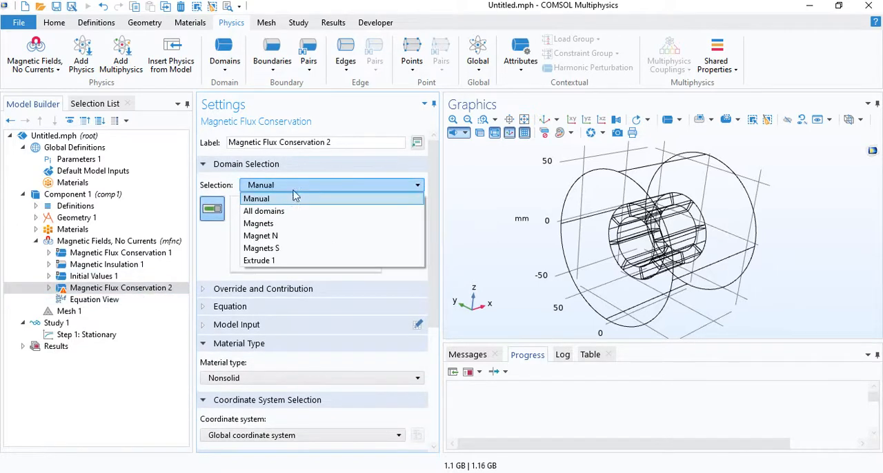
click(283, 236)
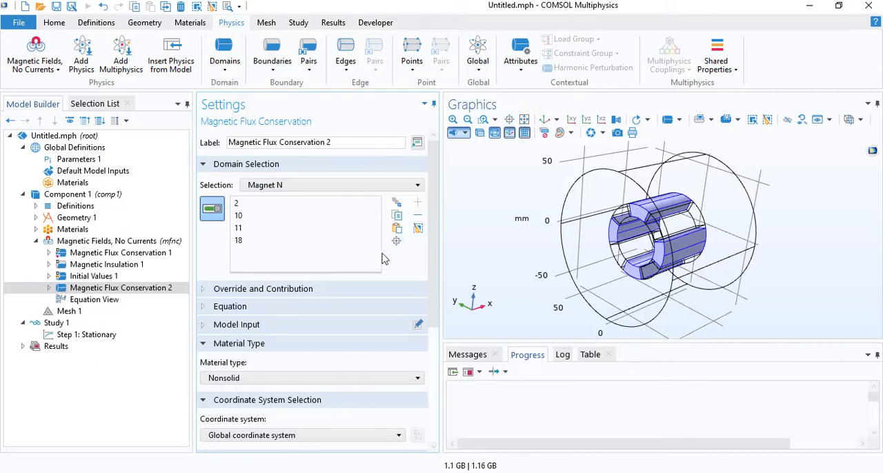
drag(436, 228, 433, 358)
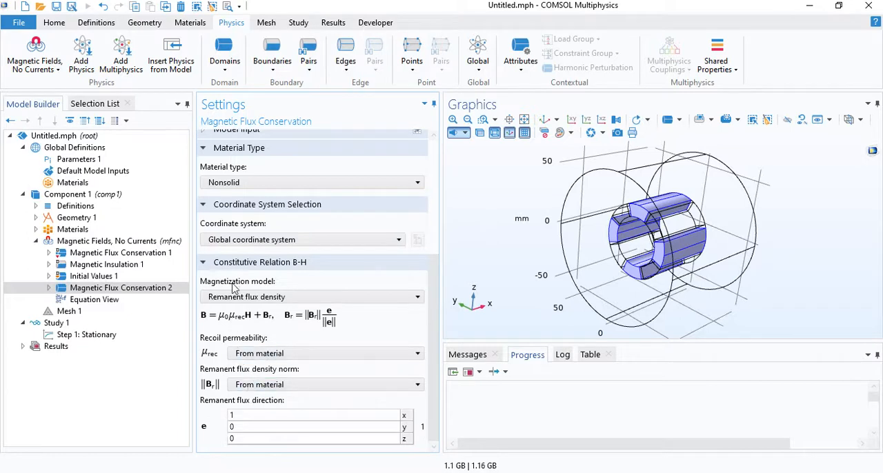
Set the coordinate system of Magnetic Flux Conservation 2 to Cylindrical System 2 (sys2) and check its remanent flux direction components.
click(253, 240)
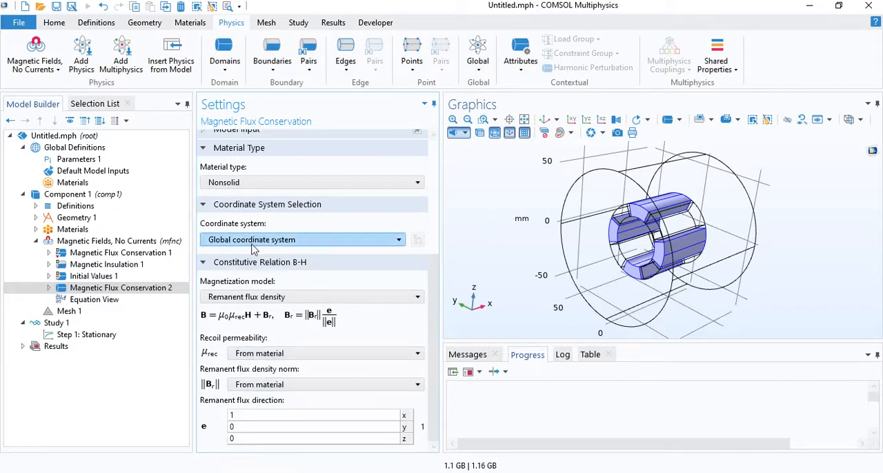
click(262, 243)
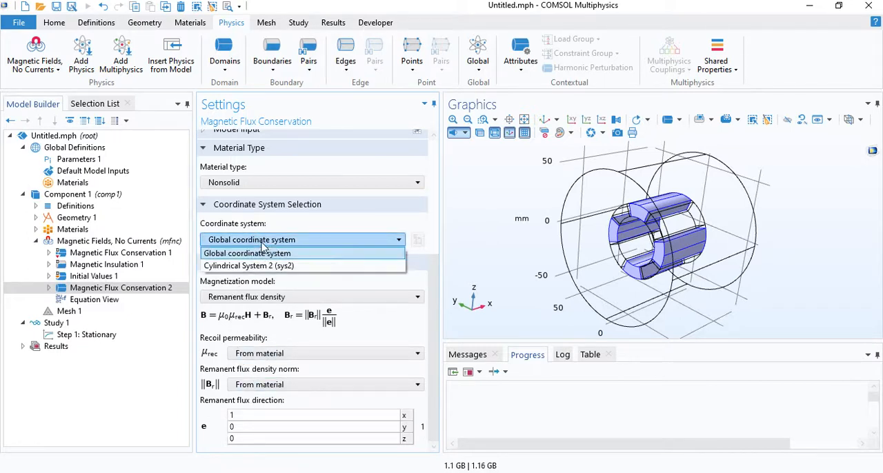
click(261, 266)
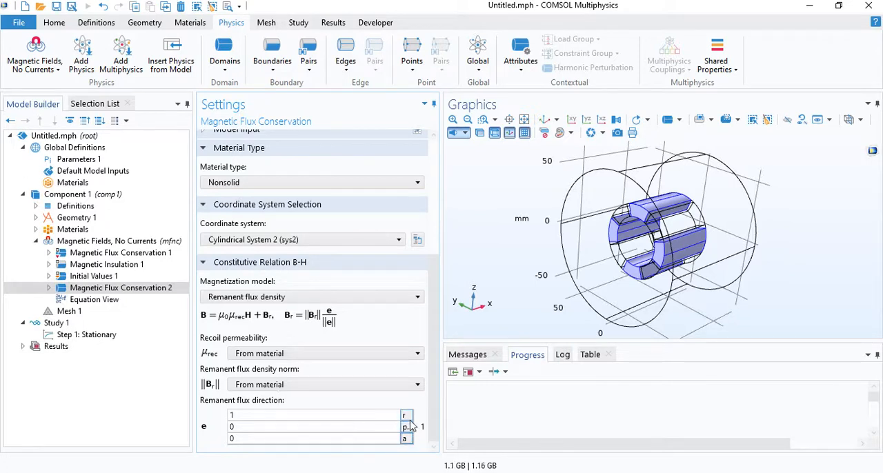
click(314, 417)
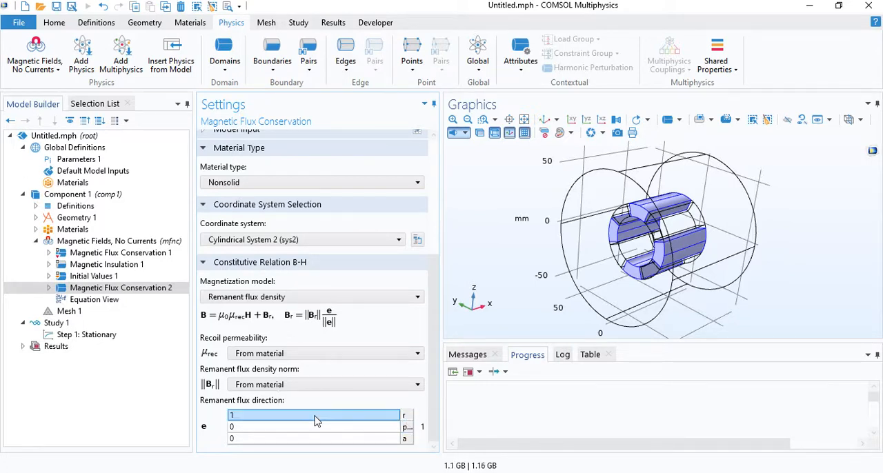
click(249, 428)
click(238, 417)
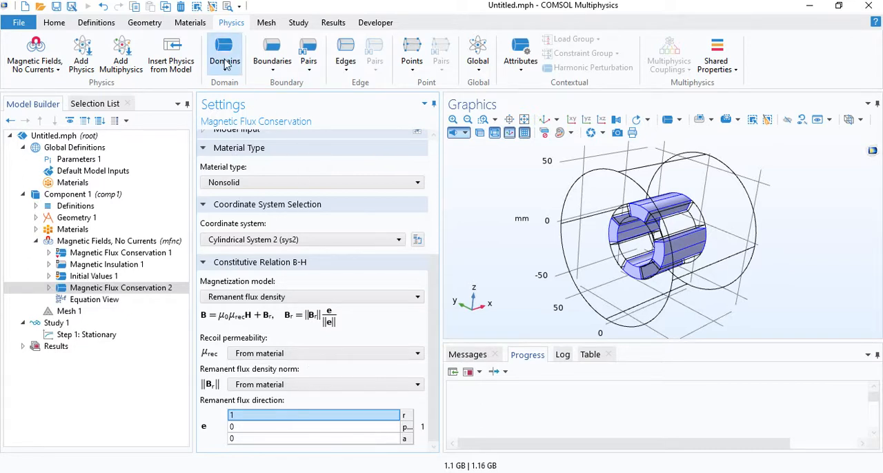
Duplicate Magnetic Flux Conservation 2 and apply the copy to the Magnets S selection.
right_click(102, 288)
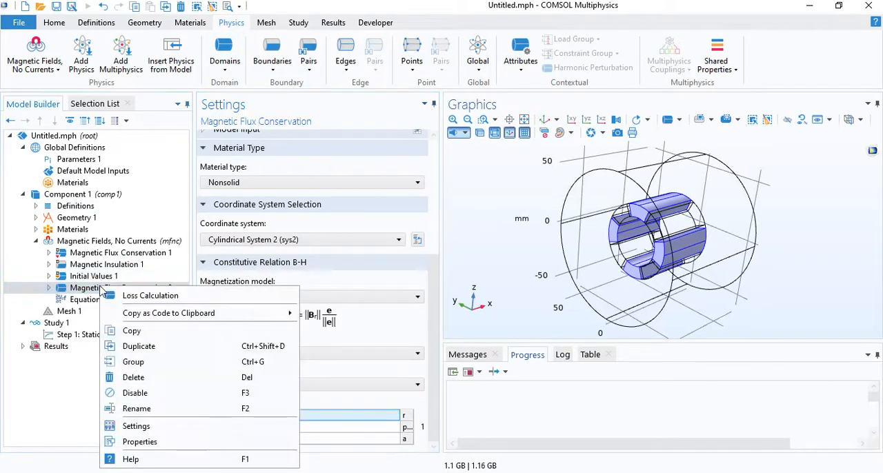
click(145, 346)
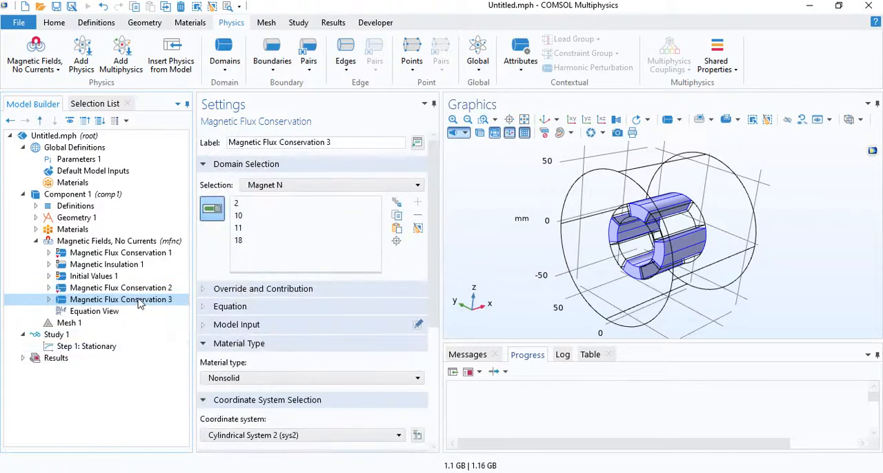
click(281, 186)
click(276, 251)
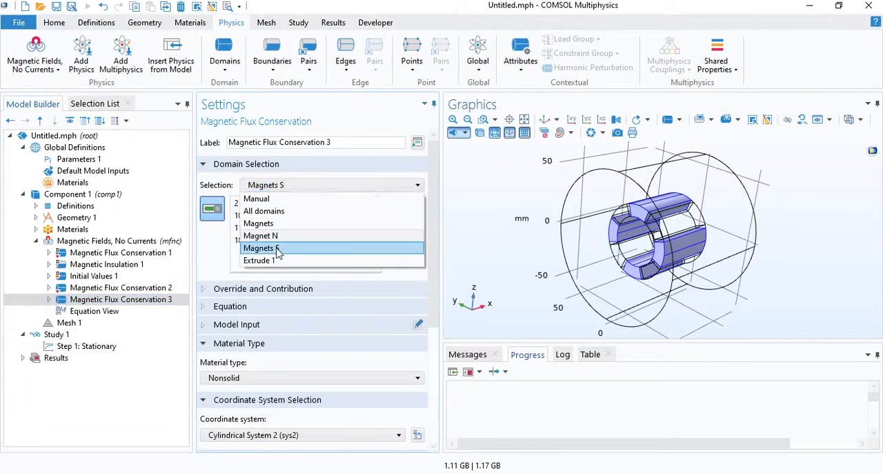
click(276, 250)
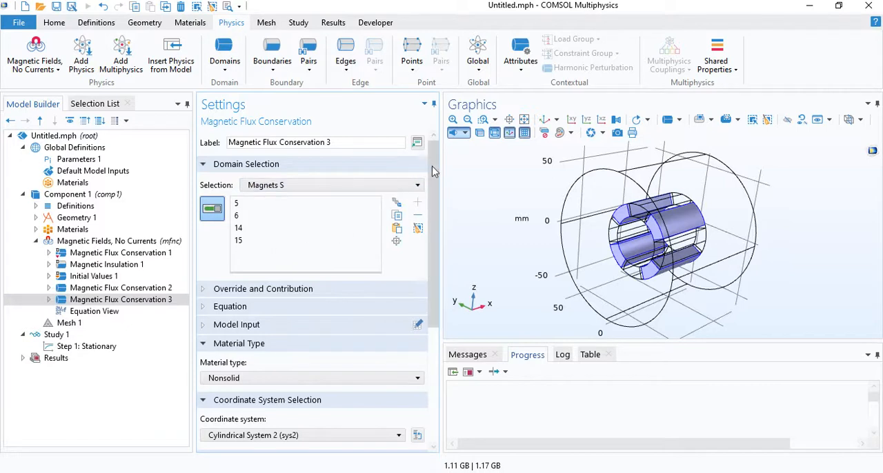
Set the r component of Magnetic Flux Conservation 3's remanent flux direction to -1.
scroll(425, 216, down, 3)
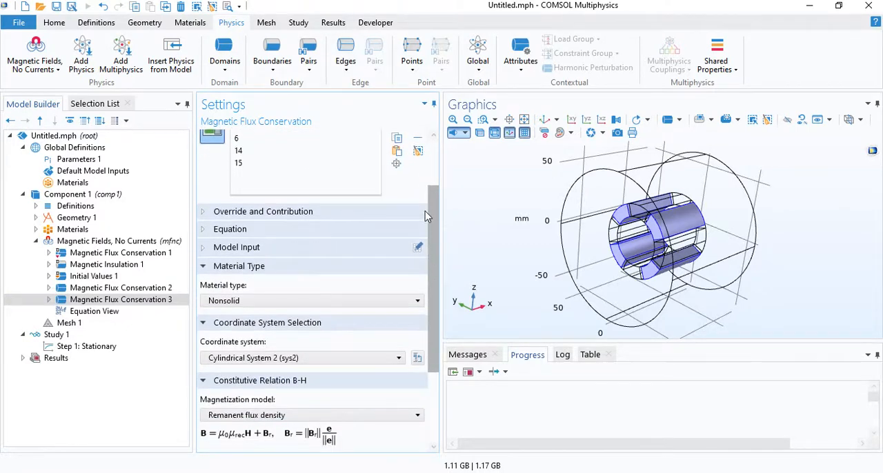
scroll(425, 216, down, 3)
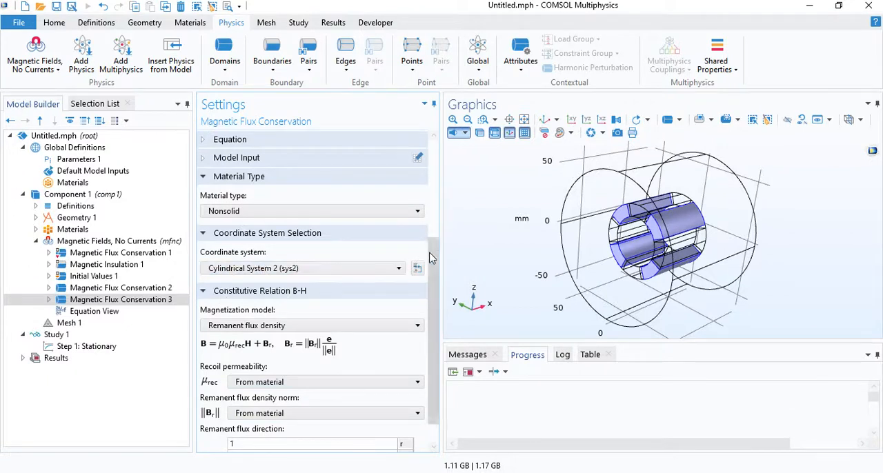
scroll(431, 257, down, 1)
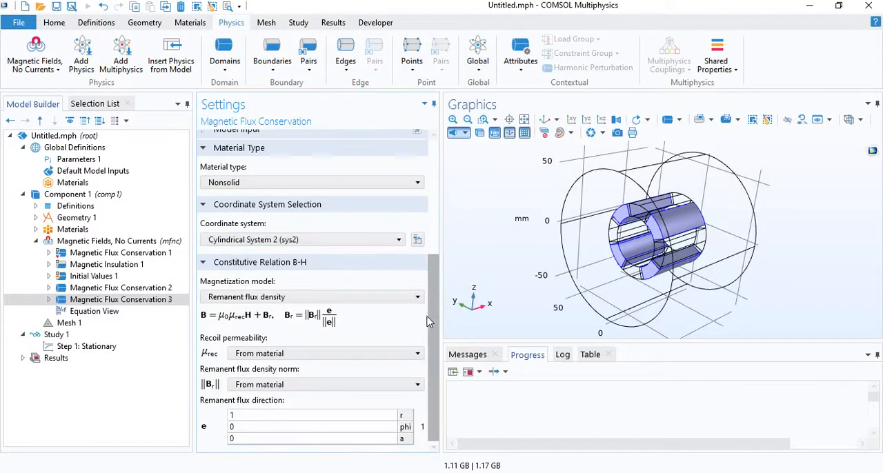
click(256, 418)
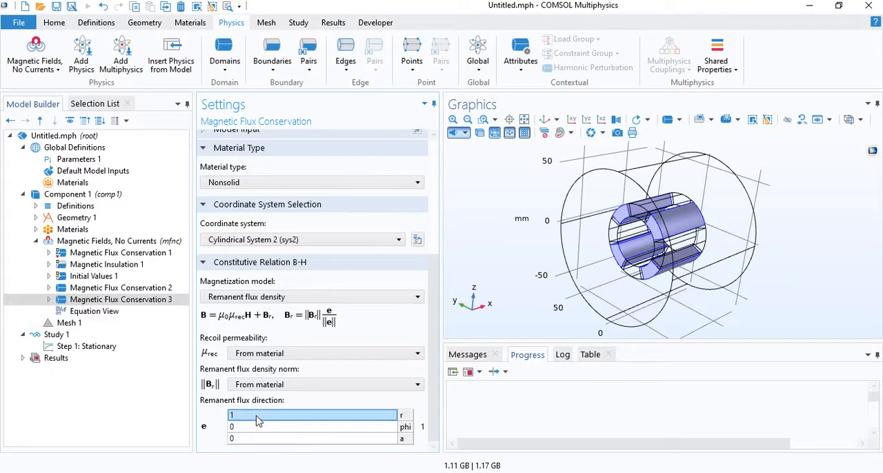
double_click(256, 417)
text(-1)
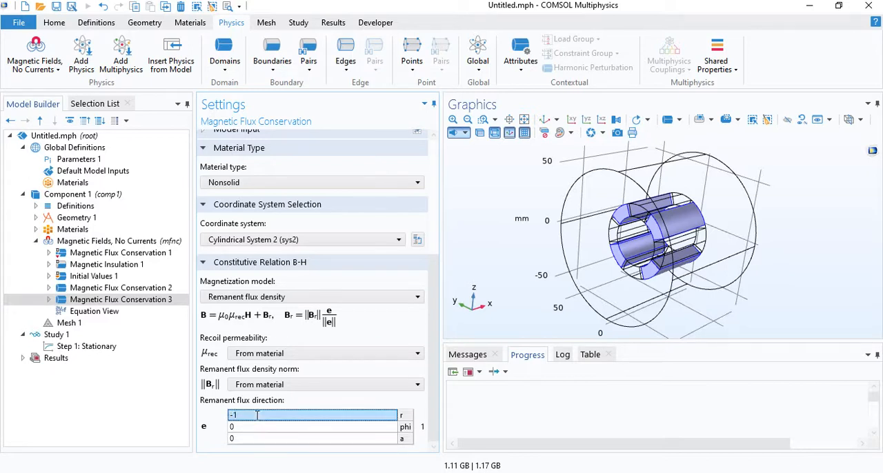
click(409, 417)
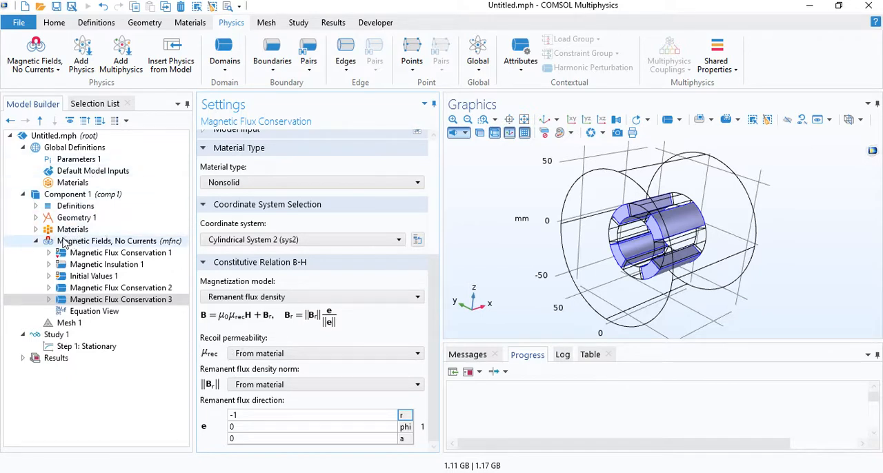
Change the sequence type of Mesh 1 to User-controlled mesh.
click(36, 241)
click(63, 254)
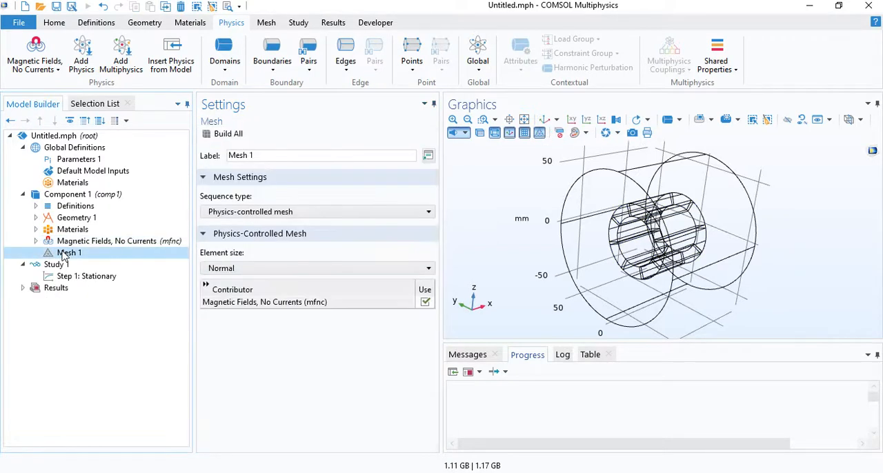
click(231, 213)
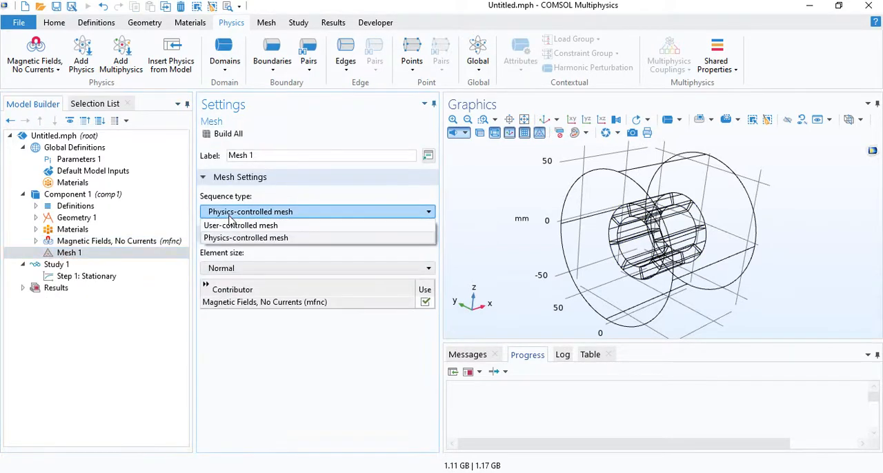
click(233, 225)
Add a Mapped operation to Mesh 1 and assign it to the Work Plane 1 boundaries.
click(81, 255)
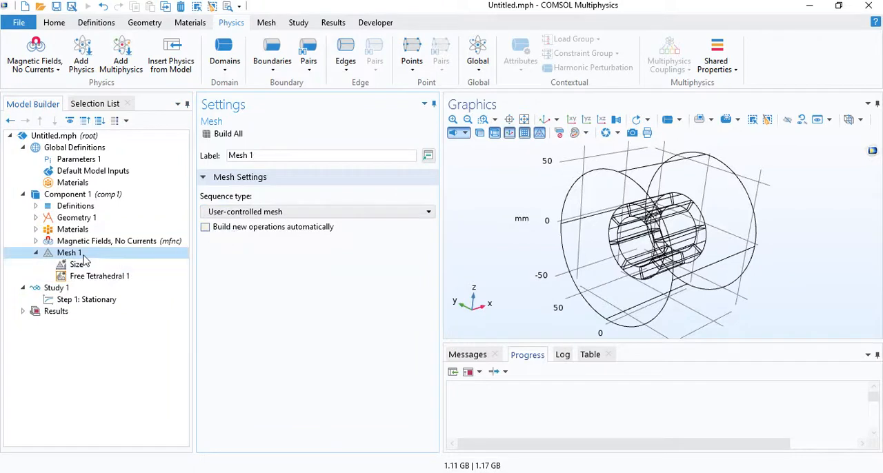
right_click(80, 257)
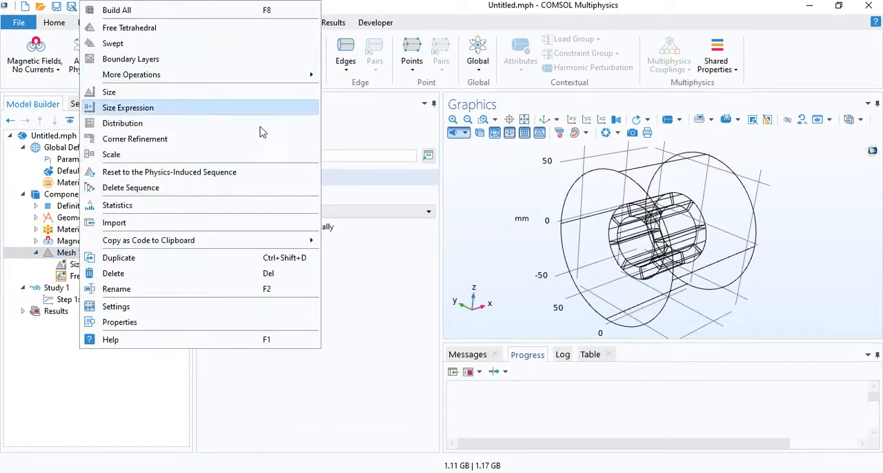
click(369, 276)
right_click(107, 255)
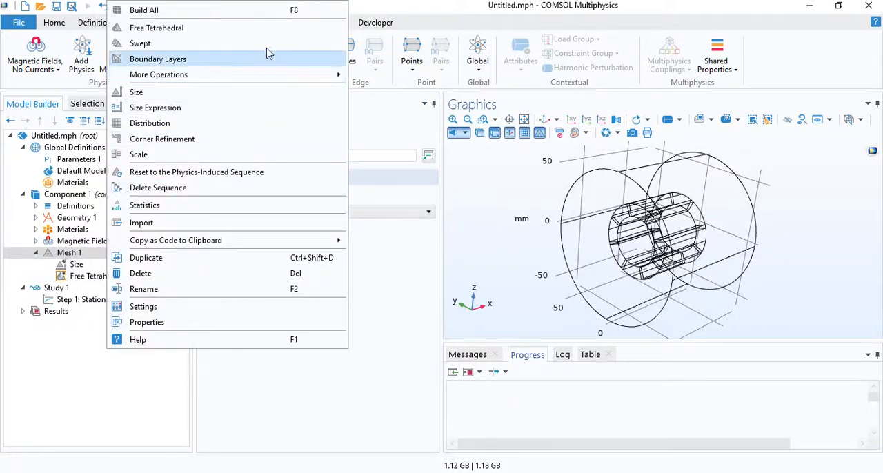
mouse_move(260, 75)
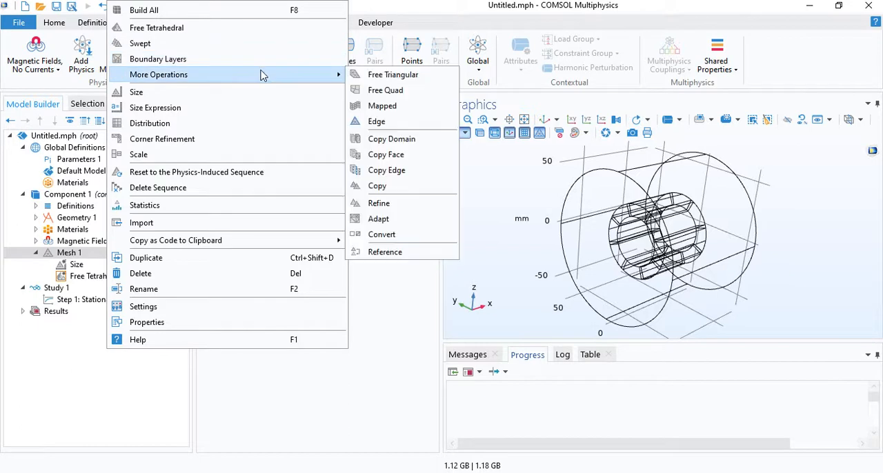
click(400, 105)
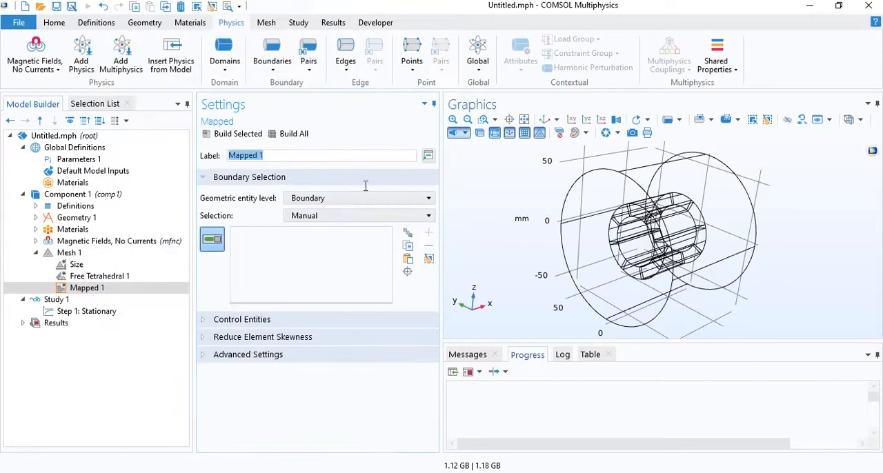
click(315, 217)
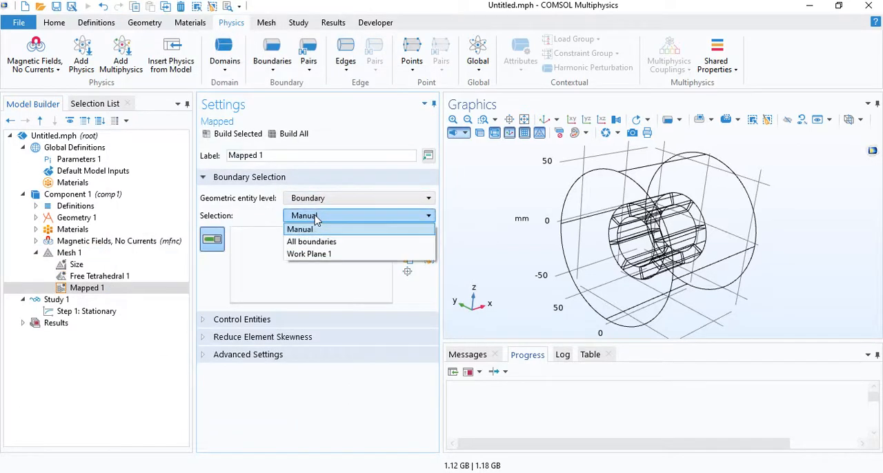
click(314, 254)
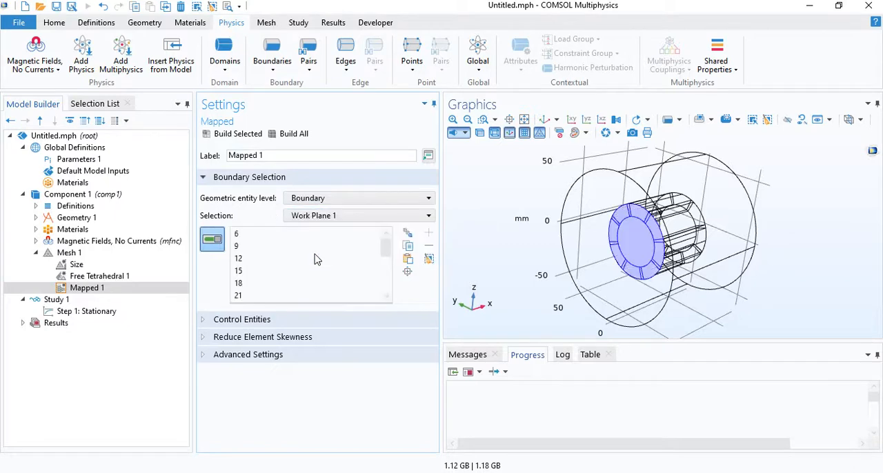
Remove the inner circular face from the Mapped 1 boundary selection so only the ring faces are included.
click(648, 250)
drag(645, 247, 617, 226)
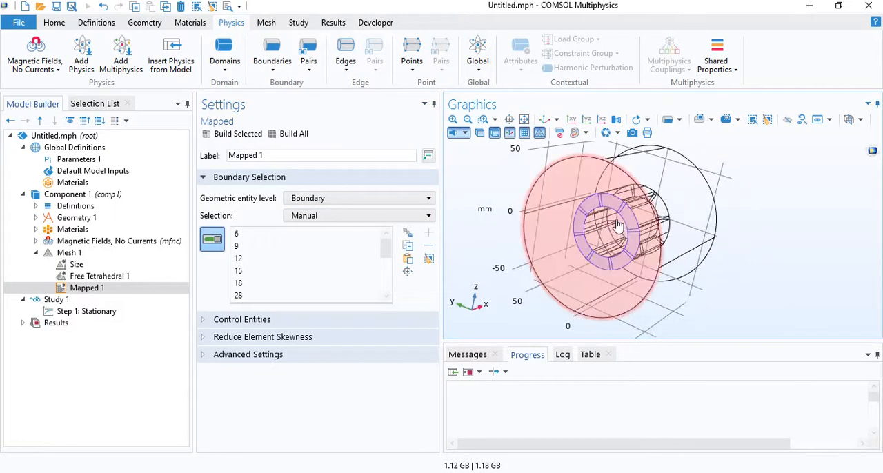
scroll(617, 226, up, 5)
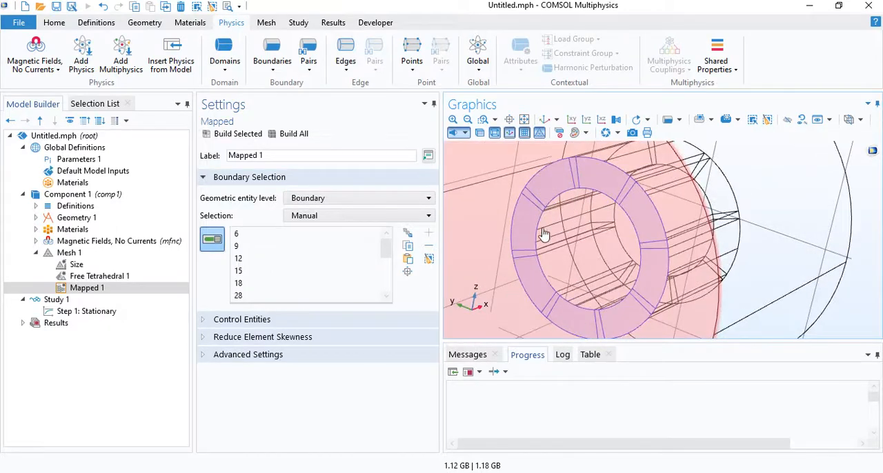
scroll(602, 232, down, 4)
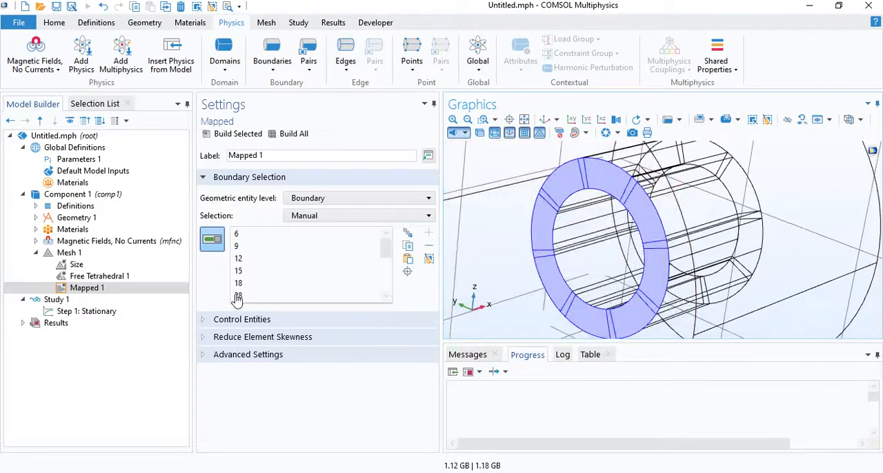
Move Mapped 1 ahead of Free Tetrahedral 1 and add a Distribution to it on radial edge 87 of the ring.
click(89, 276)
drag(88, 288, 90, 275)
right_click(91, 275)
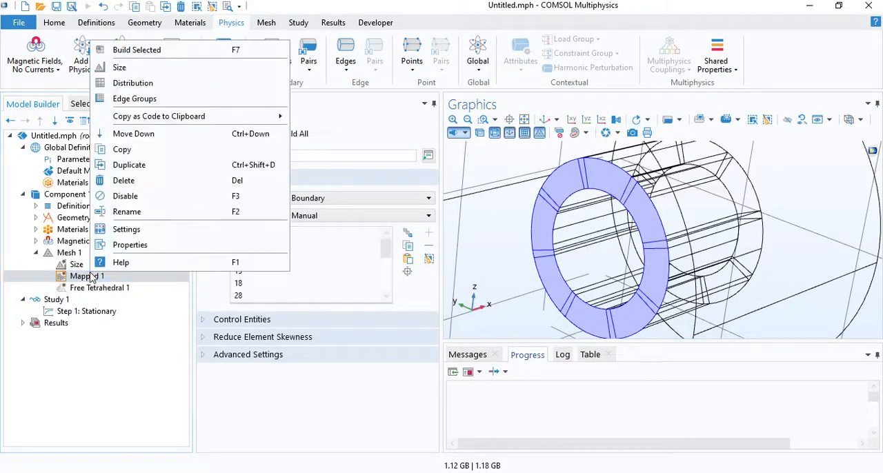
click(131, 84)
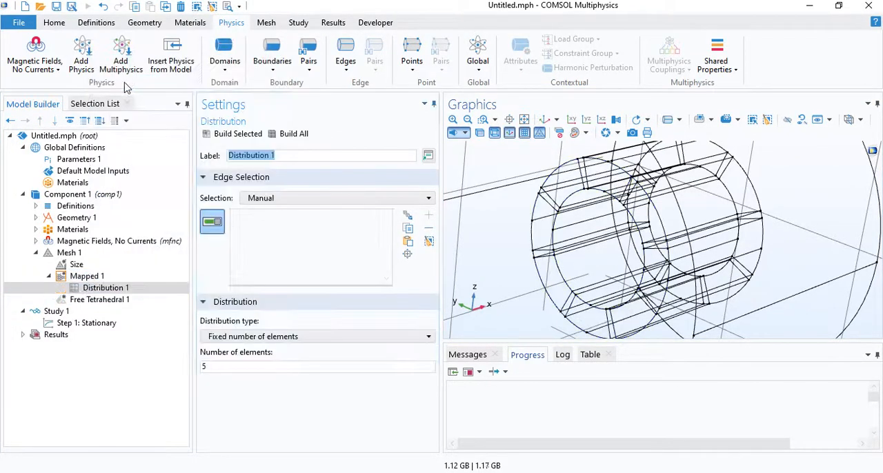
click(555, 201)
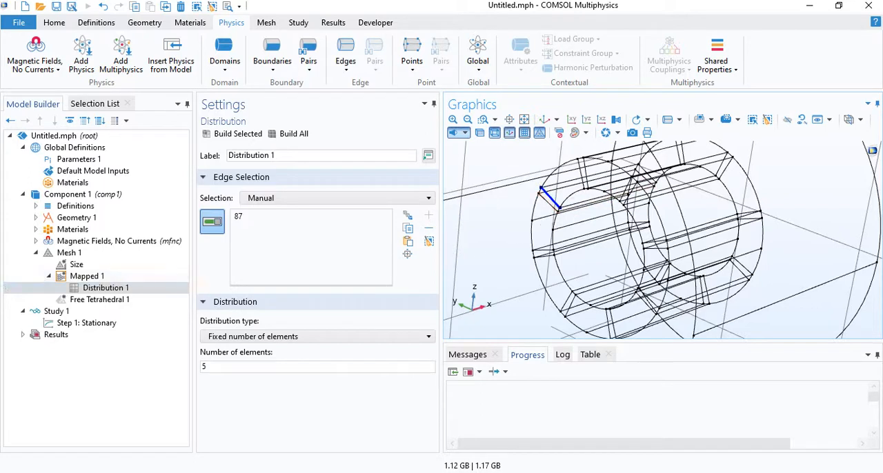
Set the predefined element size of Mesh 1 to Fine.
click(78, 267)
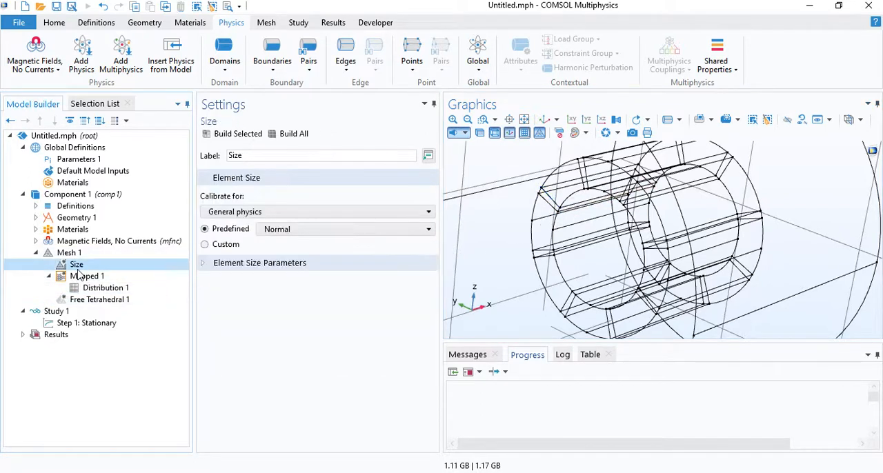
click(289, 231)
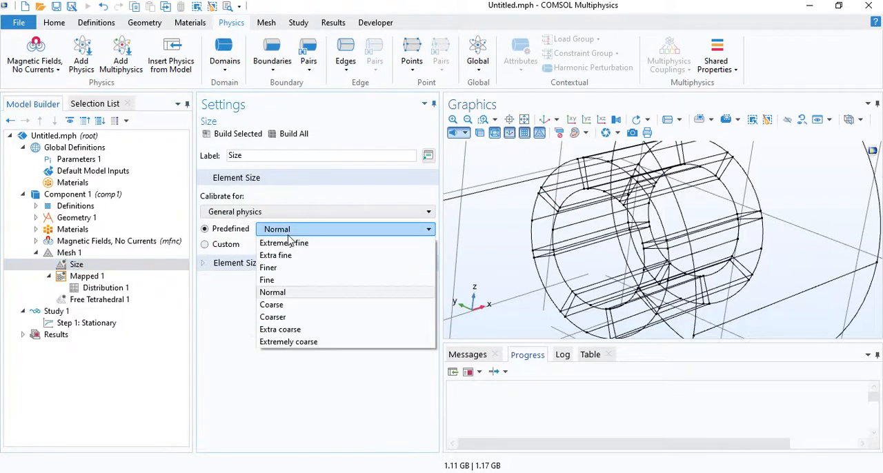
click(281, 280)
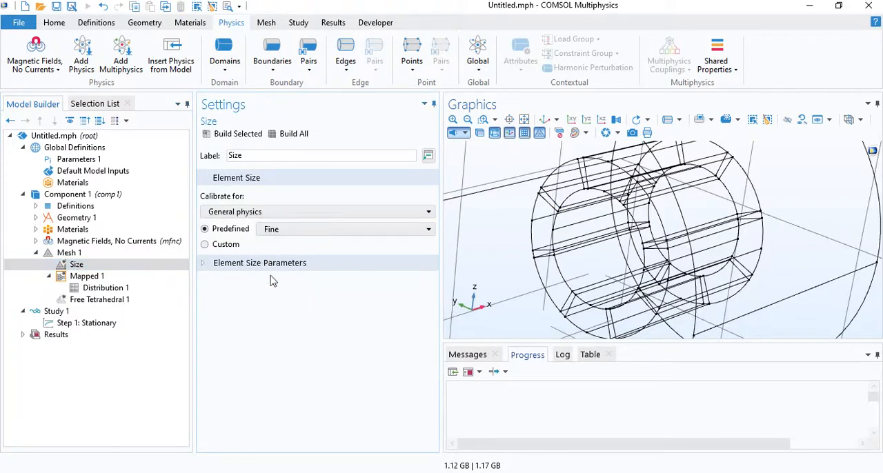
Add a Swept operation to Mesh 1 and assign it to the Extrude 1 domains.
right_click(80, 254)
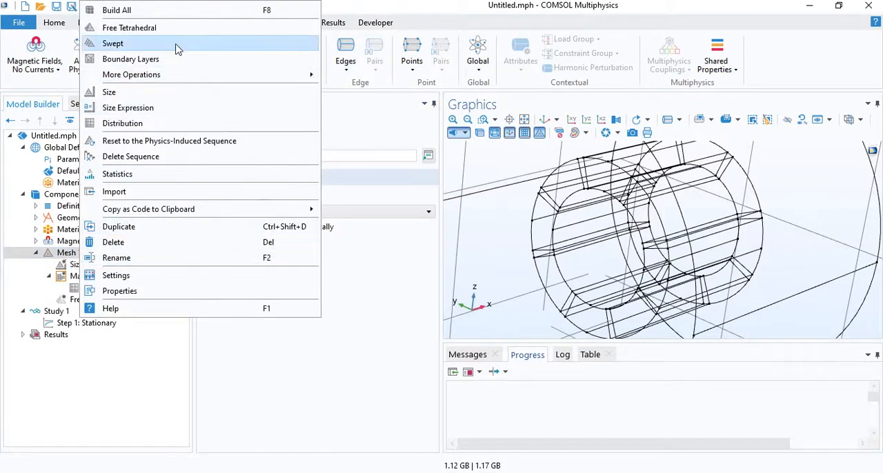
click(176, 47)
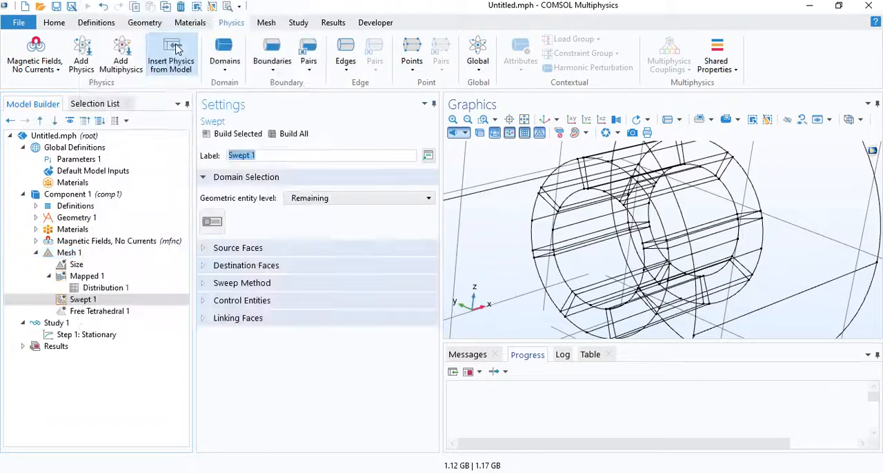
click(310, 198)
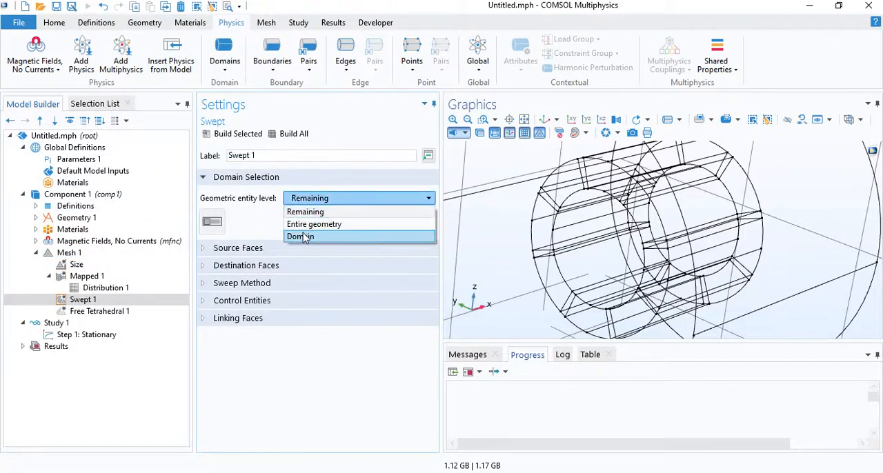
click(304, 236)
click(303, 216)
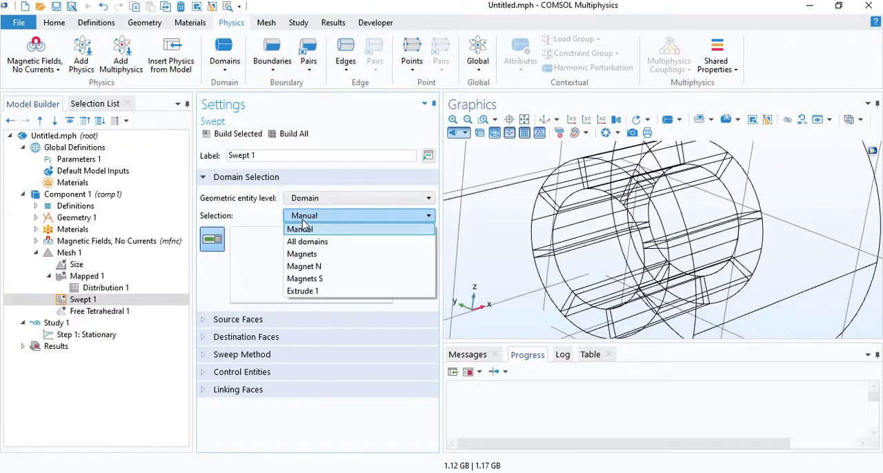
click(307, 291)
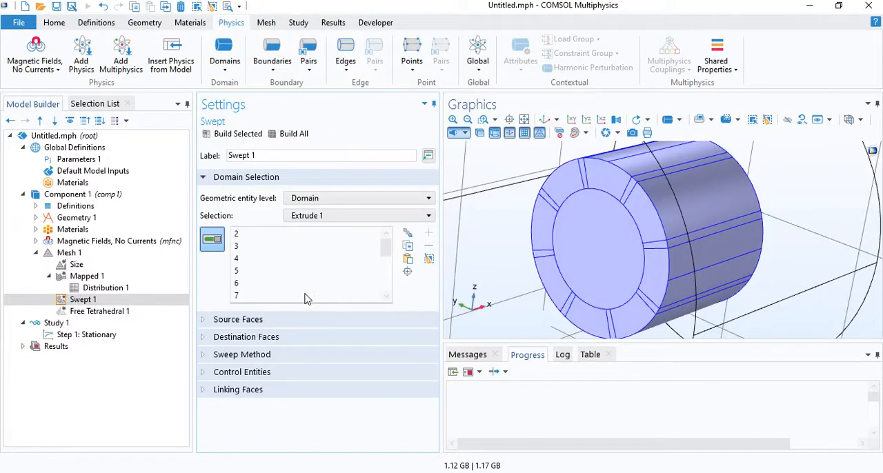
Add a Size node to Swept 1 and set its predefined element size to Finer.
right_click(95, 302)
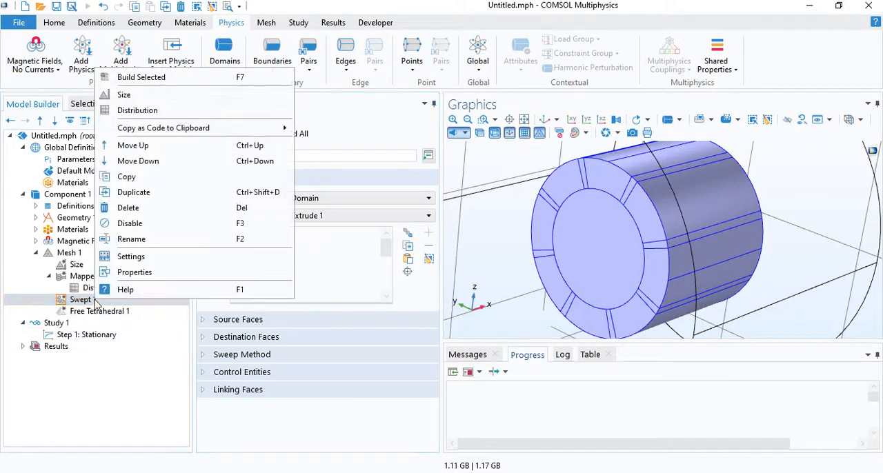
click(133, 95)
click(290, 375)
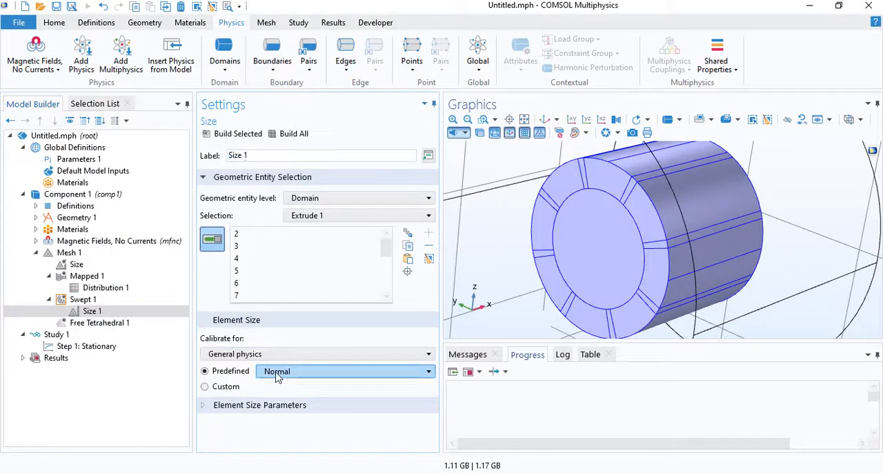
click(282, 411)
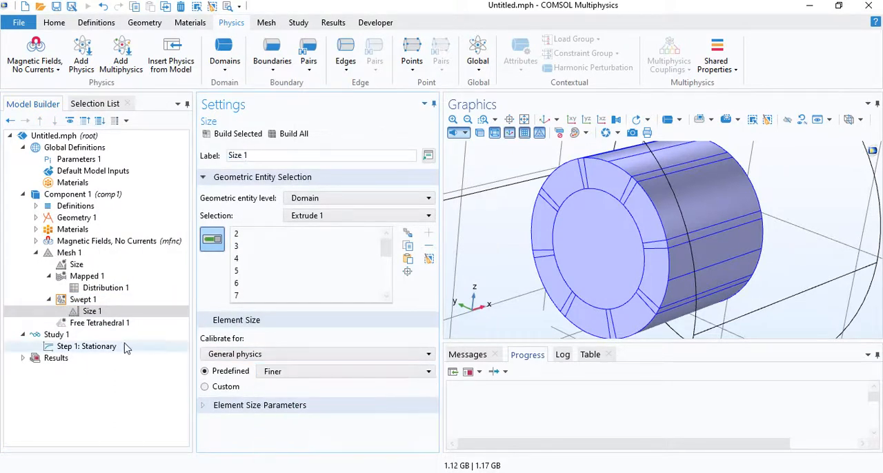
Build the complete mesh, with Free Tetrahedral 1 covering the remaining domains.
click(114, 324)
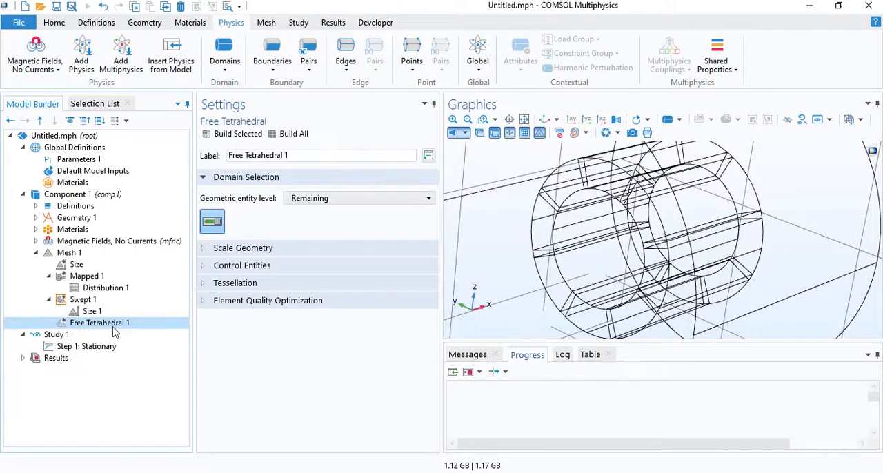
scroll(583, 198, down, 5)
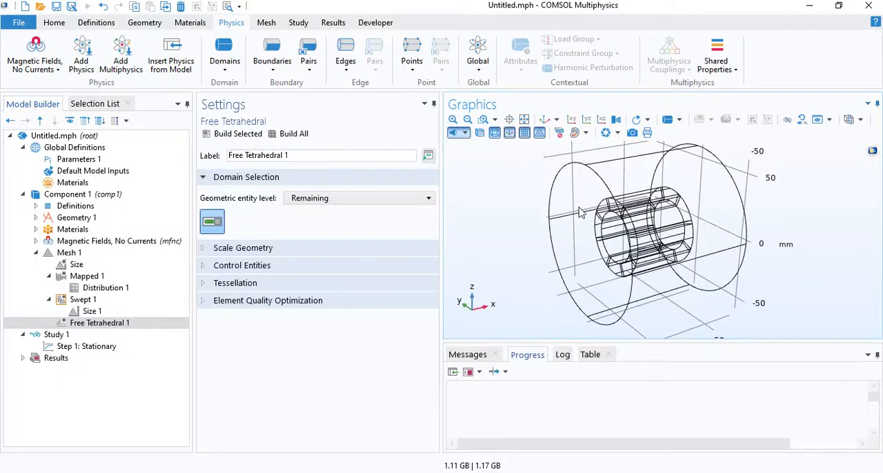
click(293, 135)
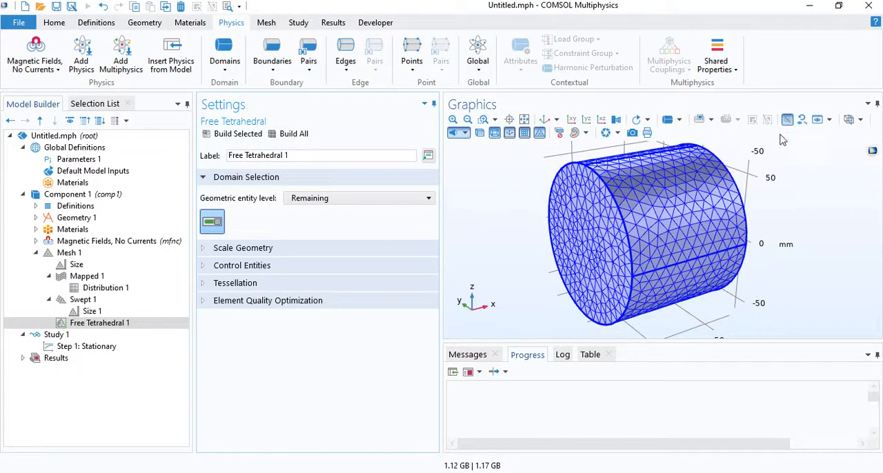
Hide the near-side boundaries of the outer cylinder and examine the mapped and swept mesh on the magnet ring.
click(786, 120)
click(680, 121)
click(659, 152)
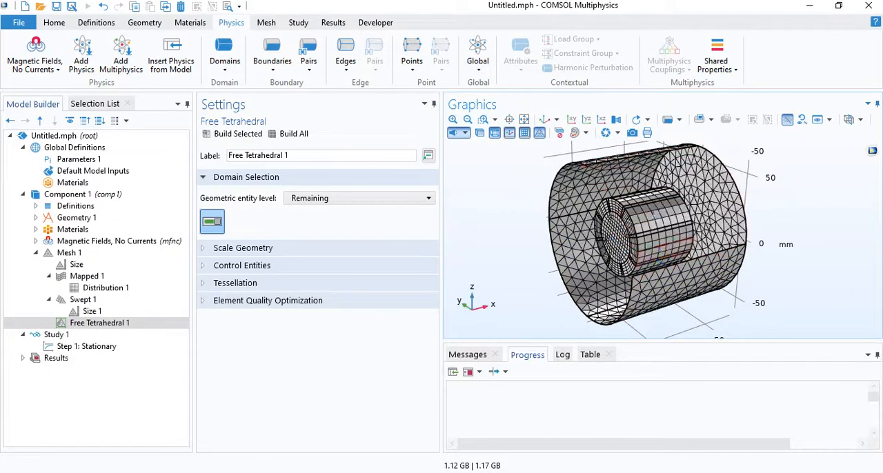
click(787, 120)
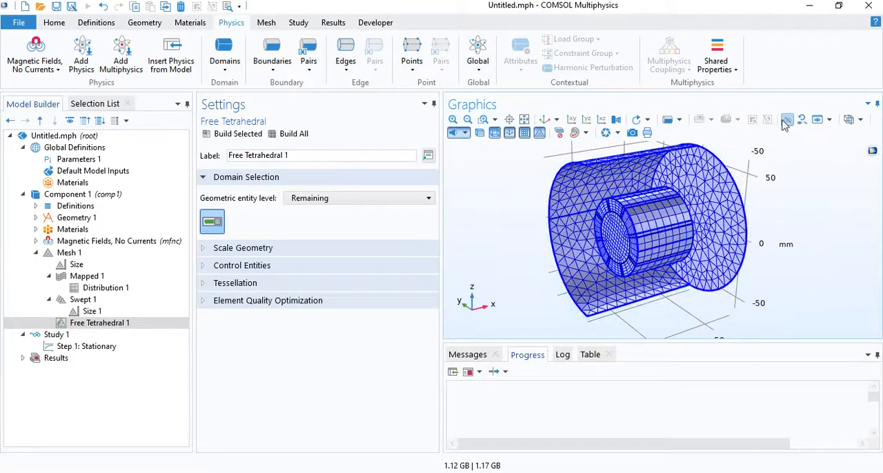
drag(695, 217, 717, 214)
scroll(560, 226, up, 5)
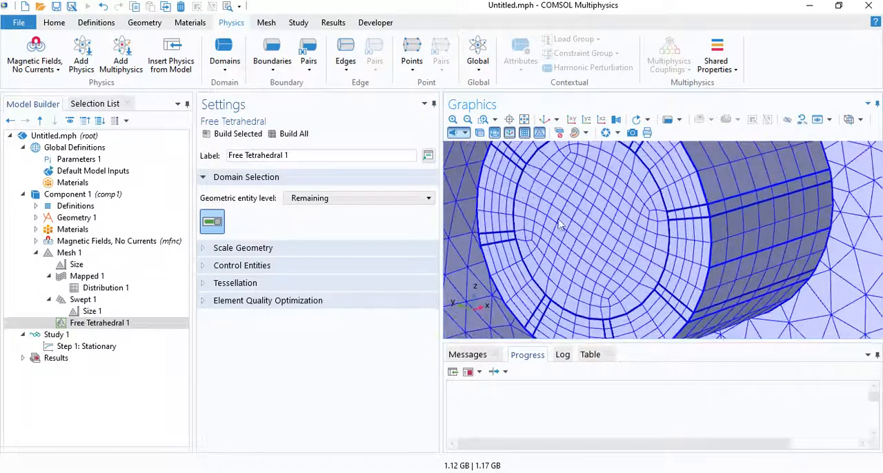
drag(654, 274, 580, 236)
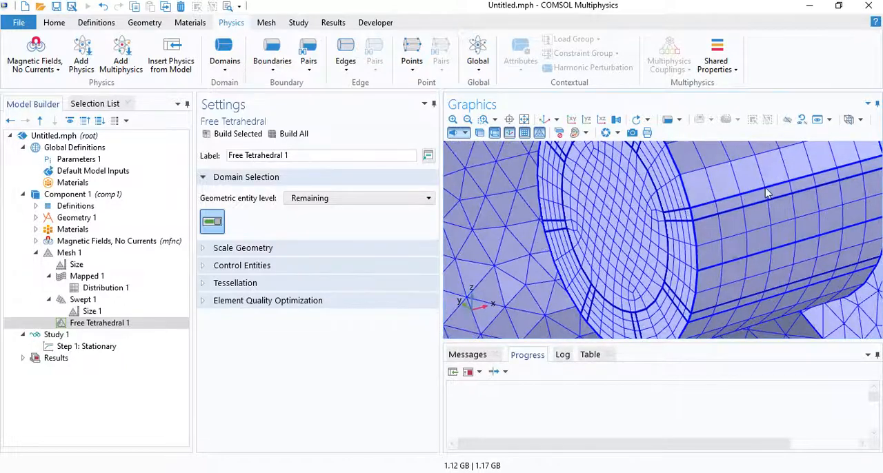
scroll(766, 193, down, 3)
scroll(625, 253, down, 2)
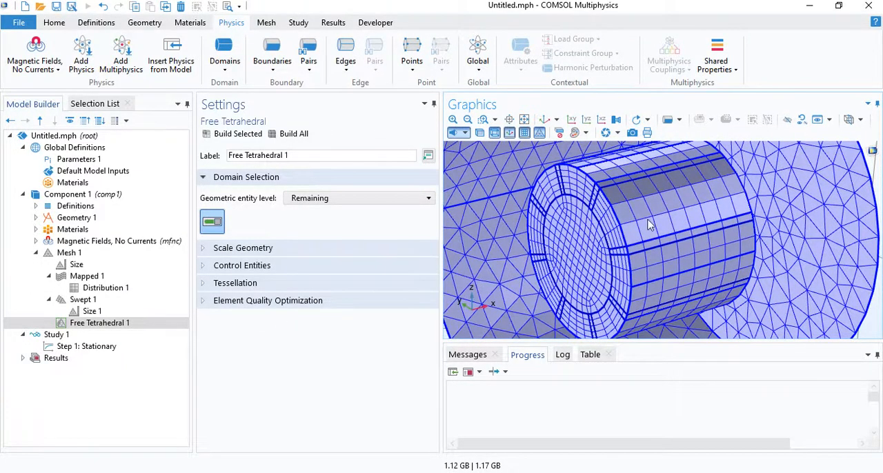
scroll(648, 224, down, 3)
Generate the default solver for Study 1 and expand Solution 1 down to the Iterative 1 node of Stationary Solver 1.
click(69, 335)
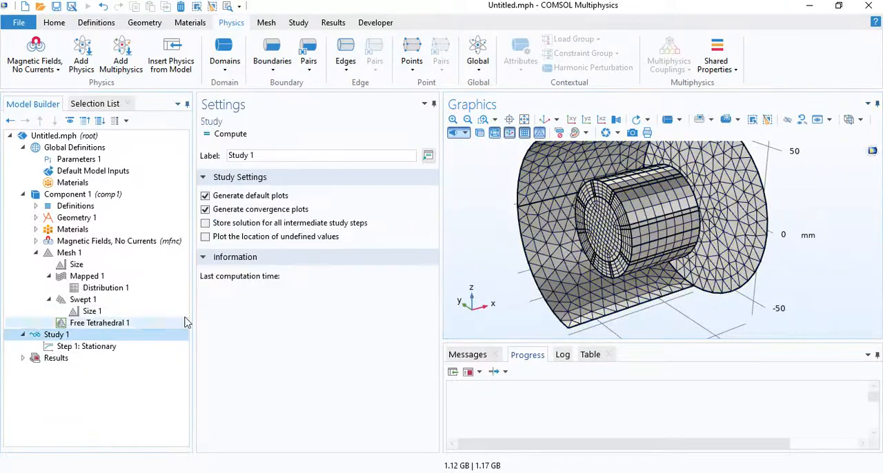
click(75, 344)
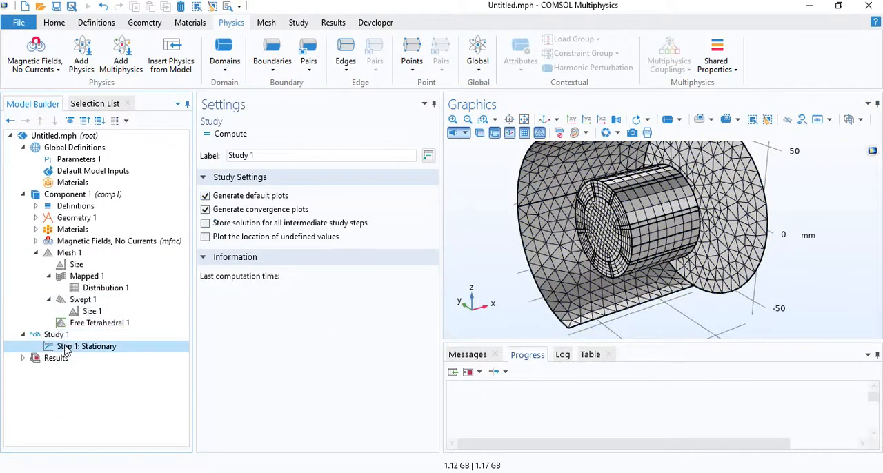
right_click(75, 335)
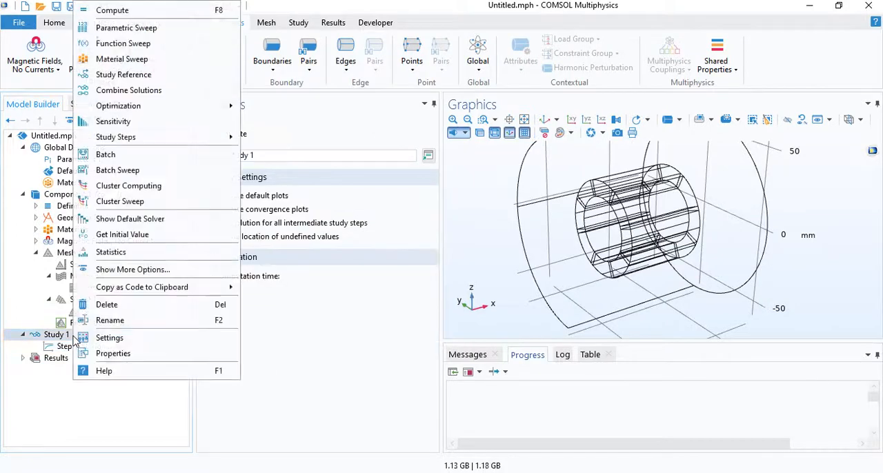
click(145, 223)
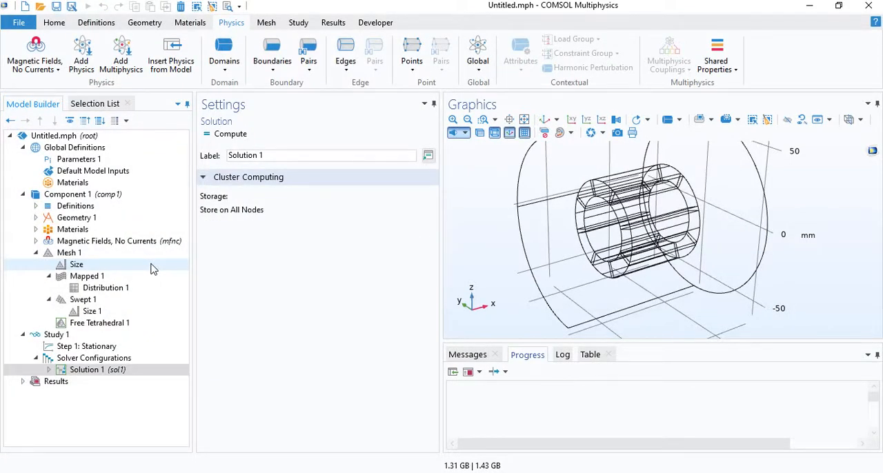
click(49, 370)
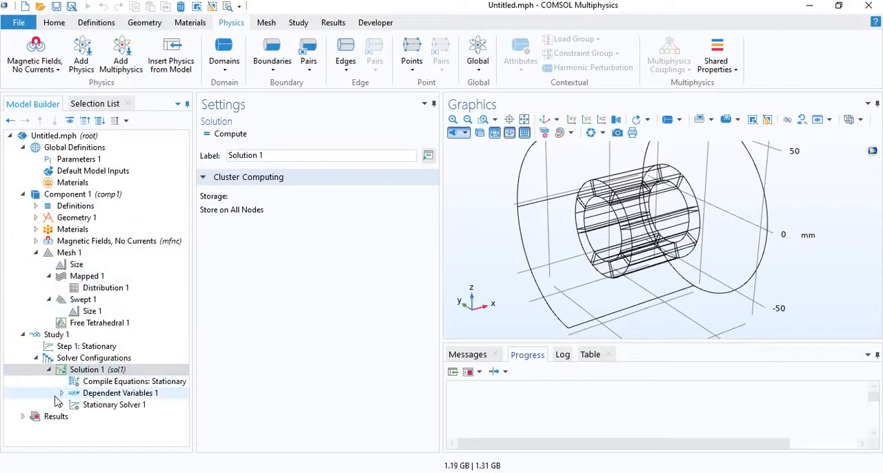
click(61, 405)
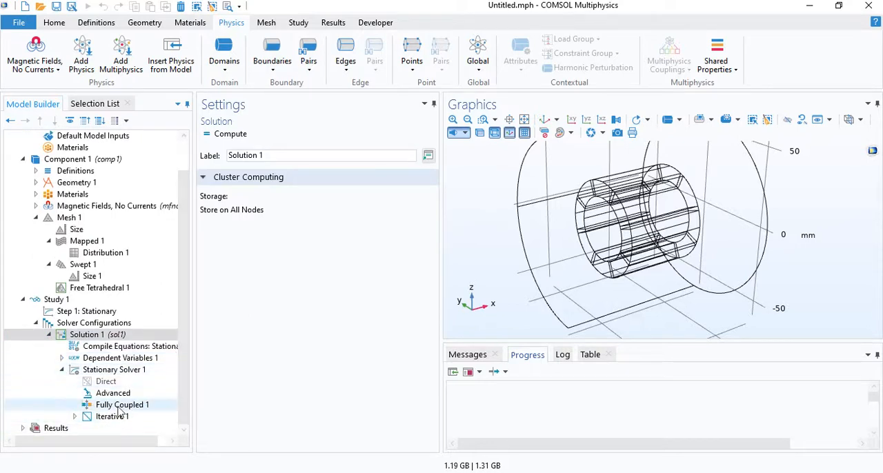
click(75, 416)
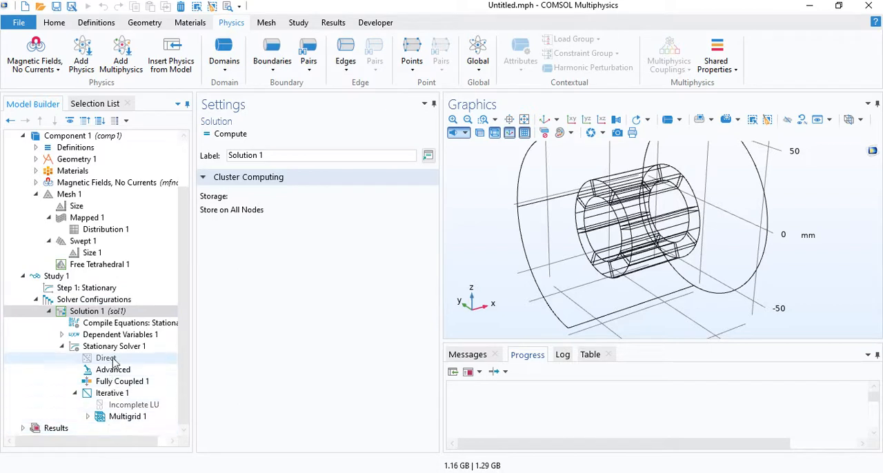
Compute Study 1 and look through the streamline surfaces in the Magnetic Flux Density Norm plot group.
click(69, 276)
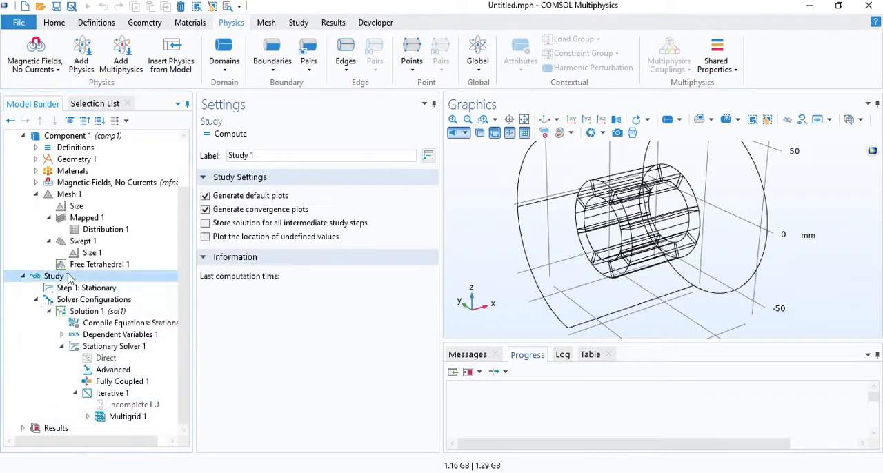
click(231, 136)
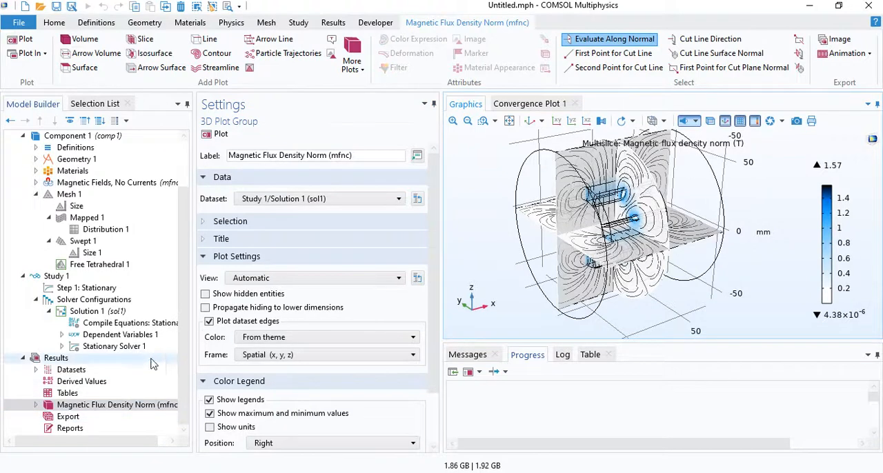
click(36, 405)
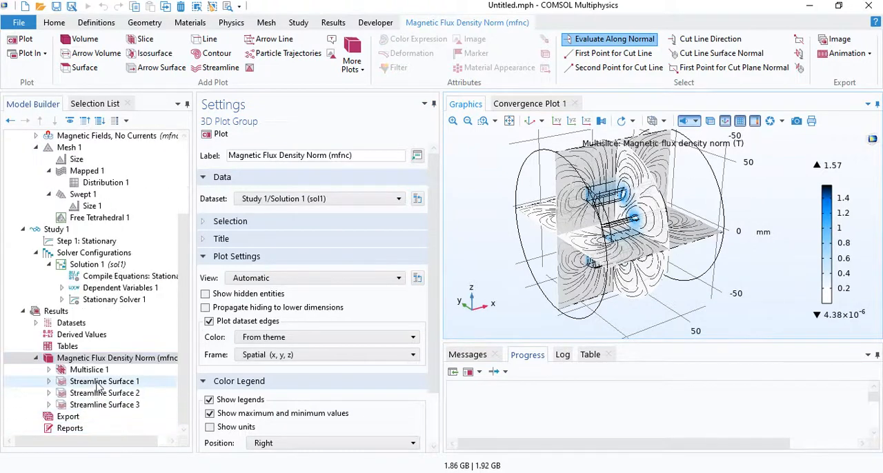
click(102, 382)
ctrl+click(104, 393)
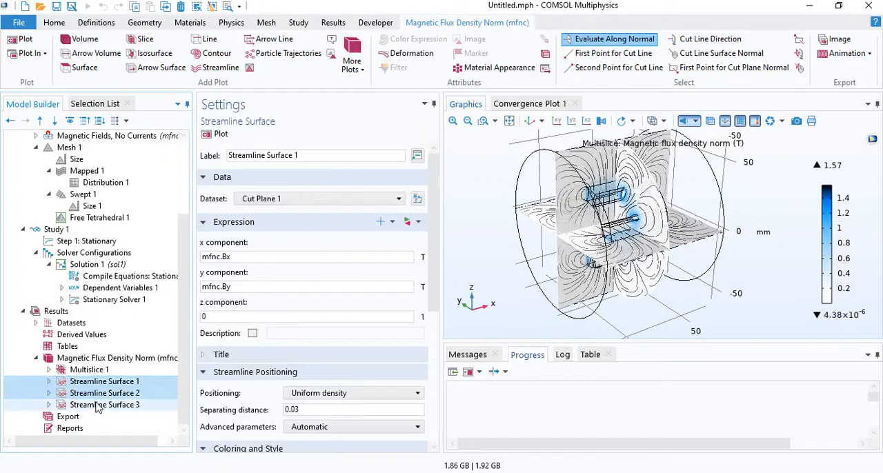
Add a new 3D plot group to the results and insert a Slice plot in it.
right_click(79, 312)
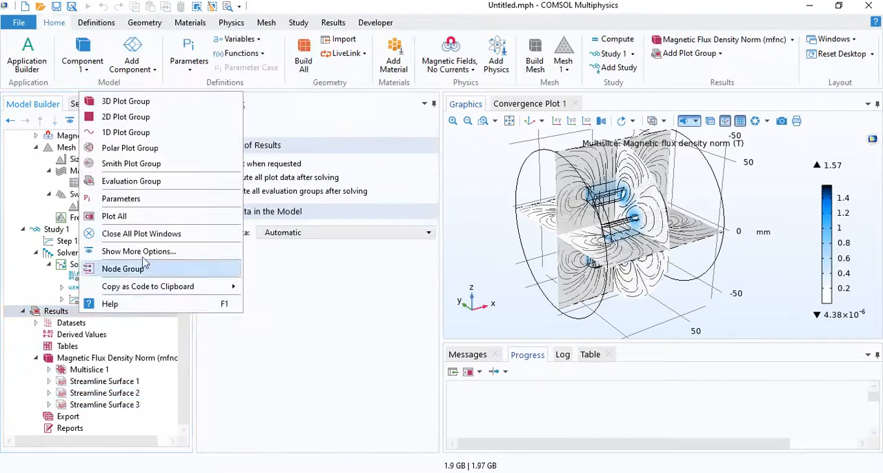
click(186, 102)
right_click(111, 421)
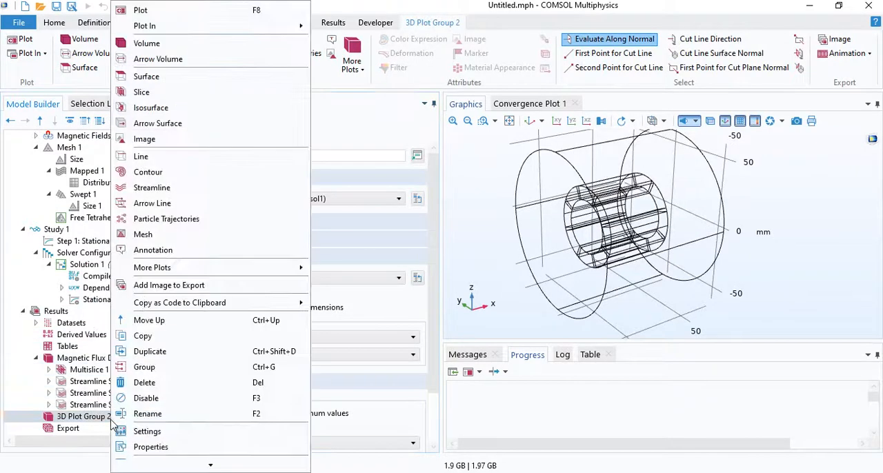
click(171, 97)
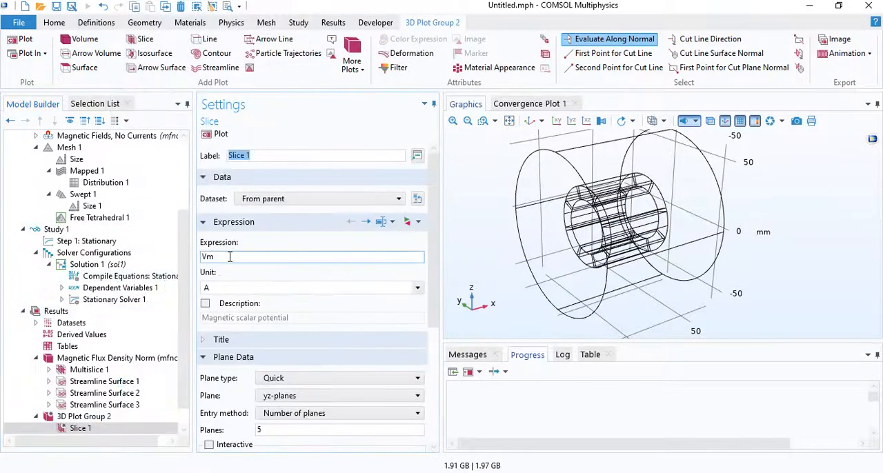
Plot the slice with expression mfnc.Bz on 1 yz-plane and examine the field distribution around the magnet ring.
double_click(338, 259)
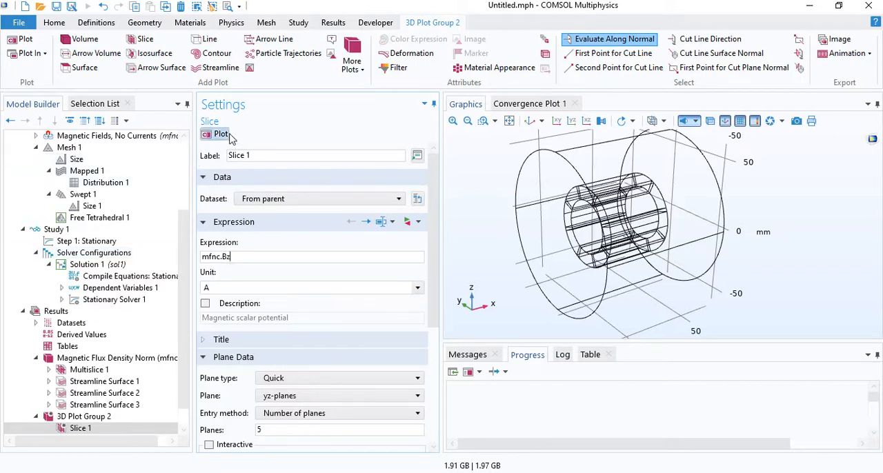
double_click(272, 431)
text(1)
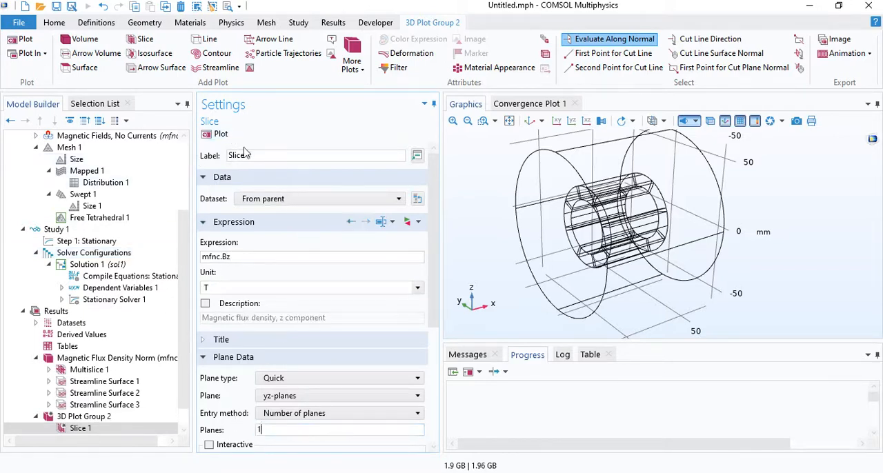
click(219, 135)
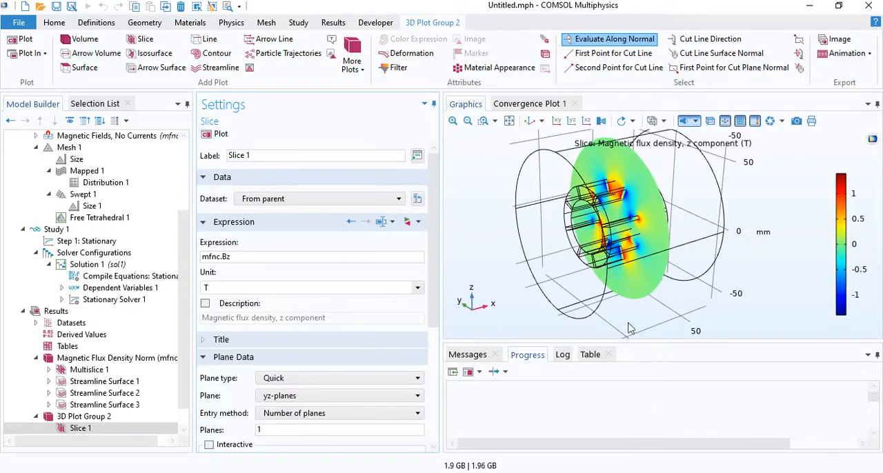
drag(631, 328, 662, 281)
scroll(614, 215, up, 5)
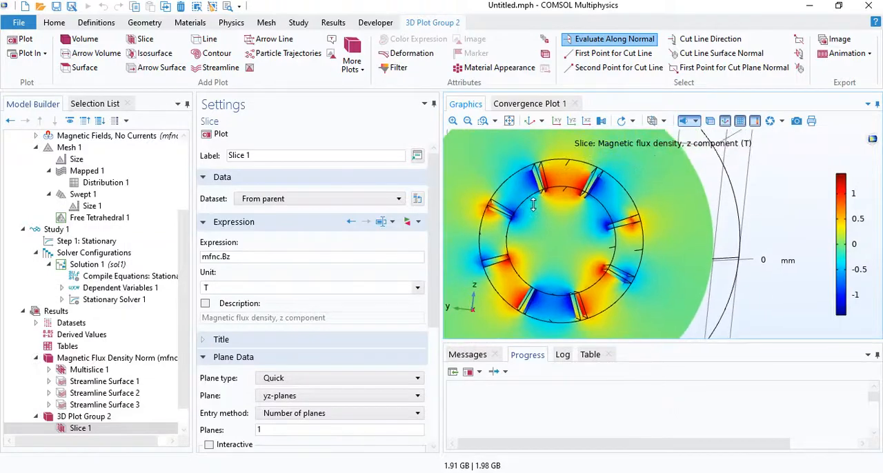
drag(585, 205, 611, 213)
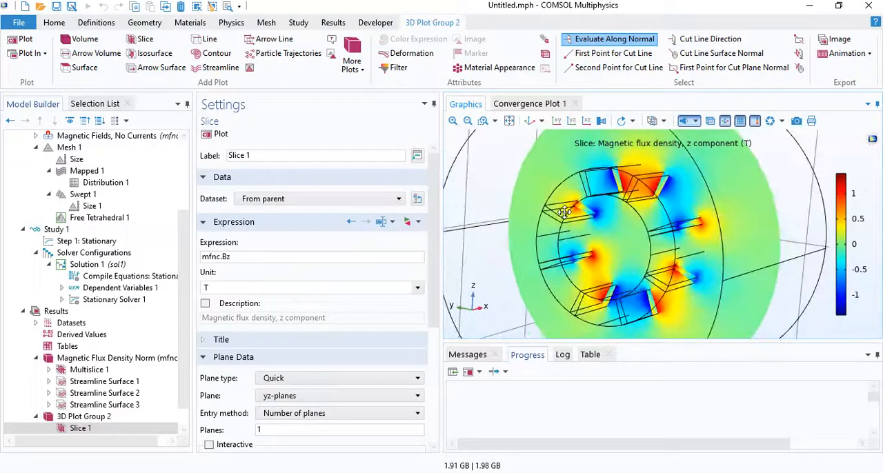
Add an Arrow Volume plot to 3D Plot Group 2.
click(89, 418)
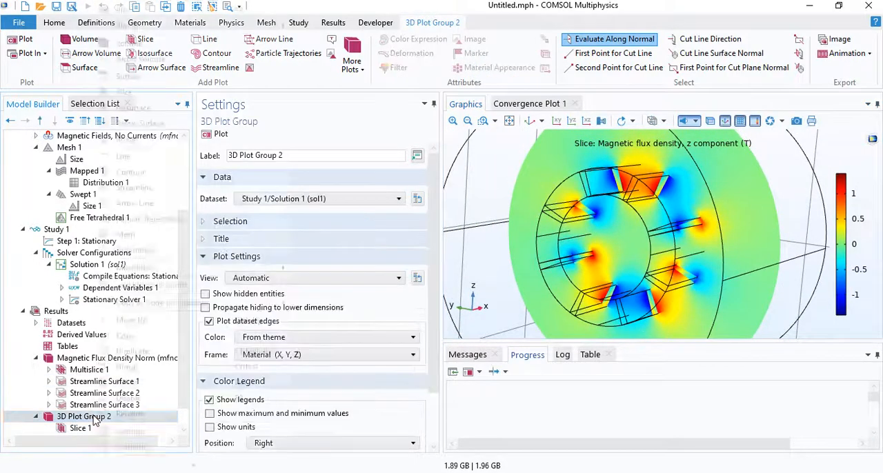
right_click(90, 418)
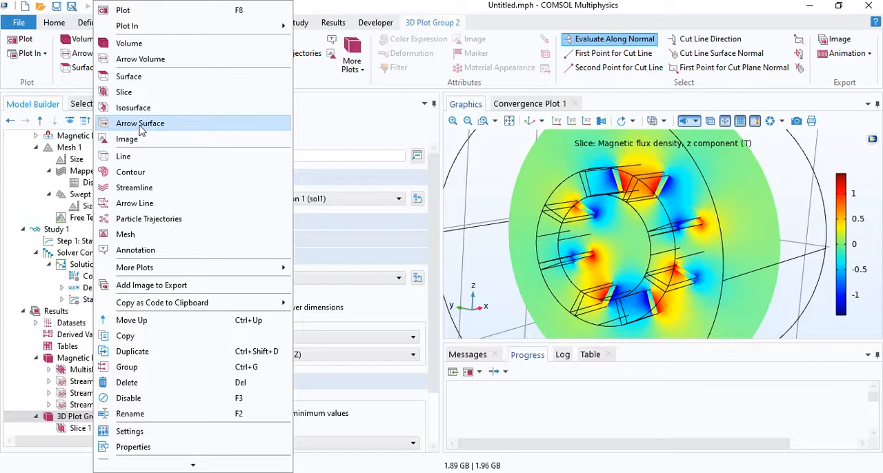
click(161, 61)
Position the volume arrows on a grid of 1 x point, 40 y points and 40 z points, and plot them.
scroll(310, 235, down, 6)
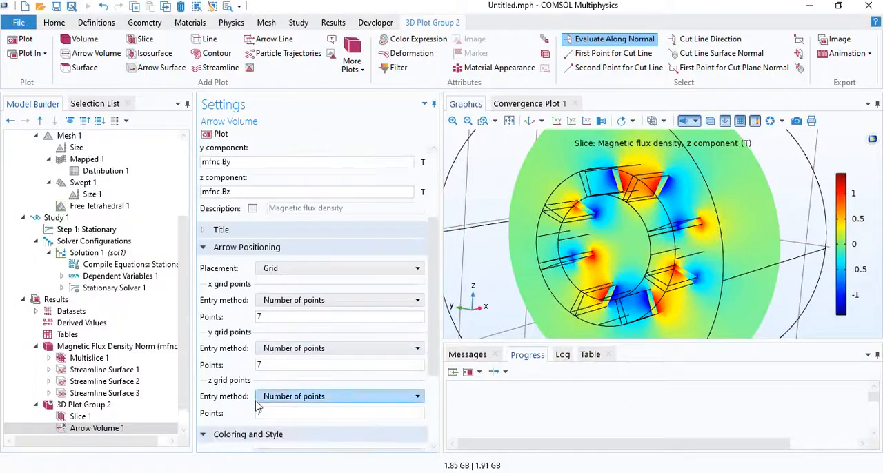
drag(564, 223, 531, 229)
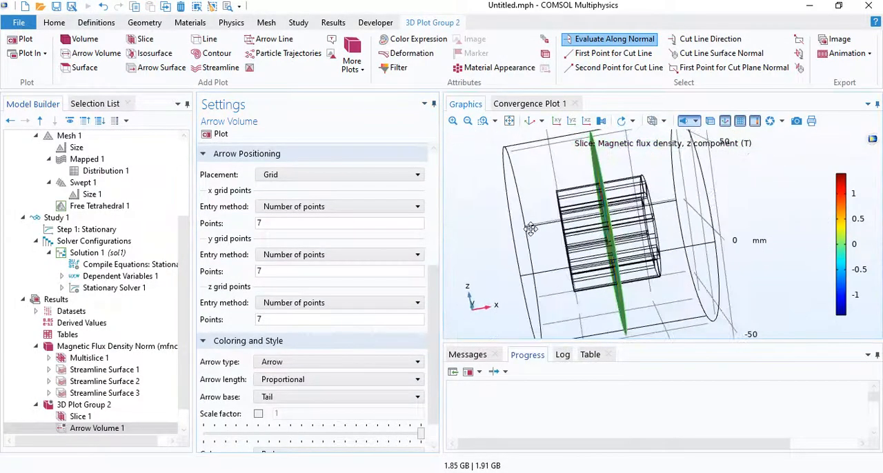
drag(597, 261, 641, 256)
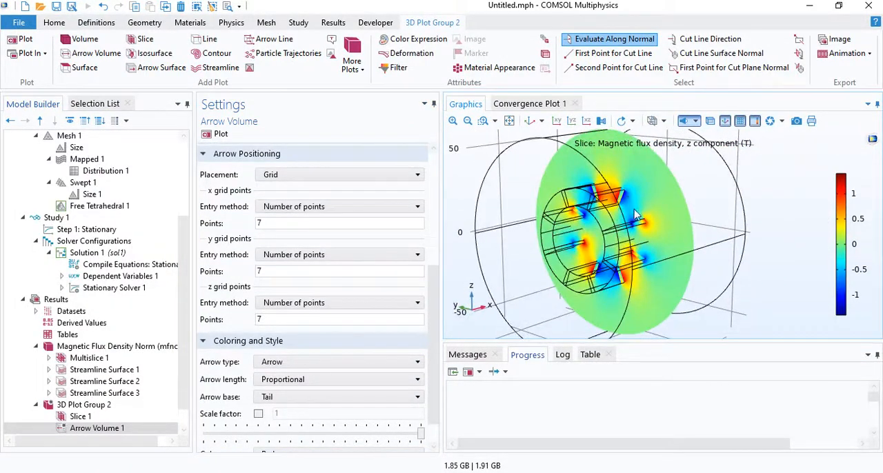
drag(612, 213, 589, 210)
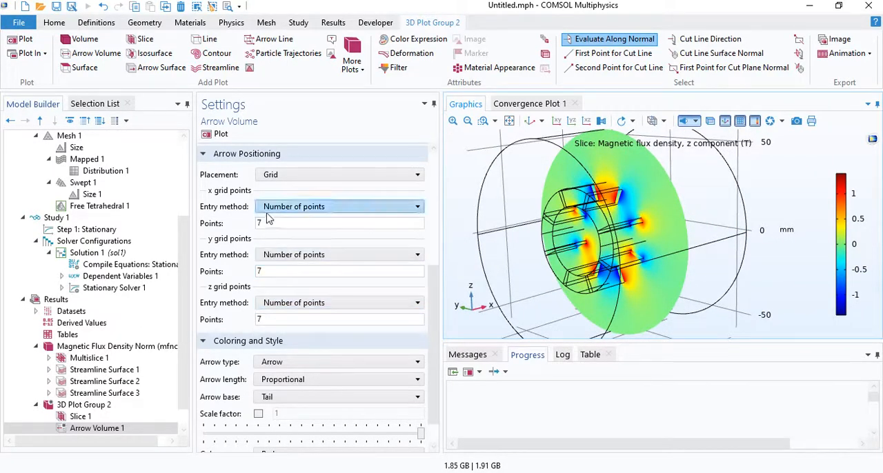
drag(268, 222, 227, 222)
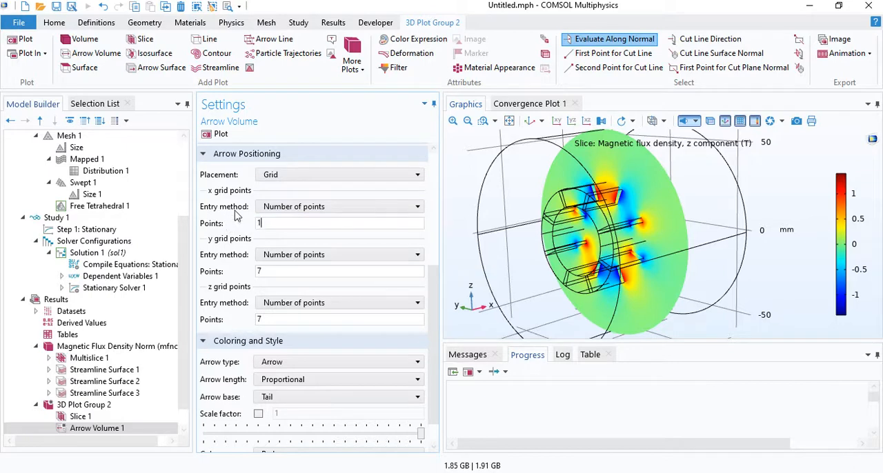
drag(269, 271, 192, 272)
text(40)
drag(270, 320, 243, 321)
click(212, 135)
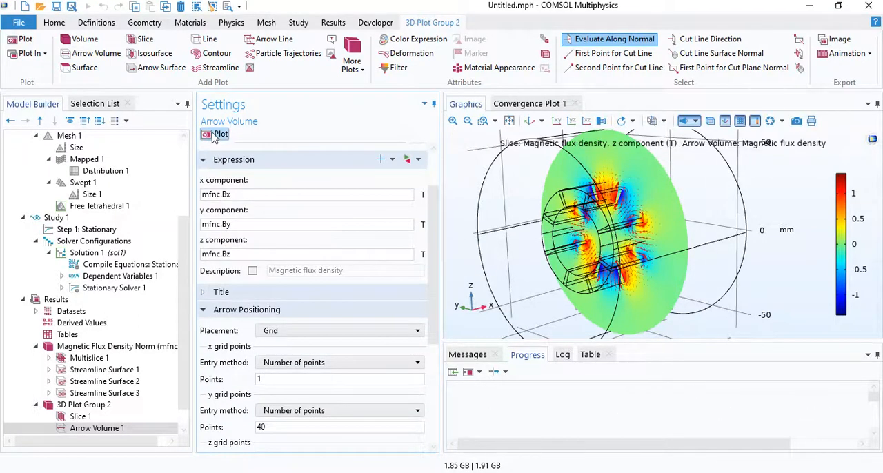
Set the arrow color to Black and examine the flux arrows around the magnet ring.
drag(519, 285, 605, 284)
scroll(317, 366, down, 5)
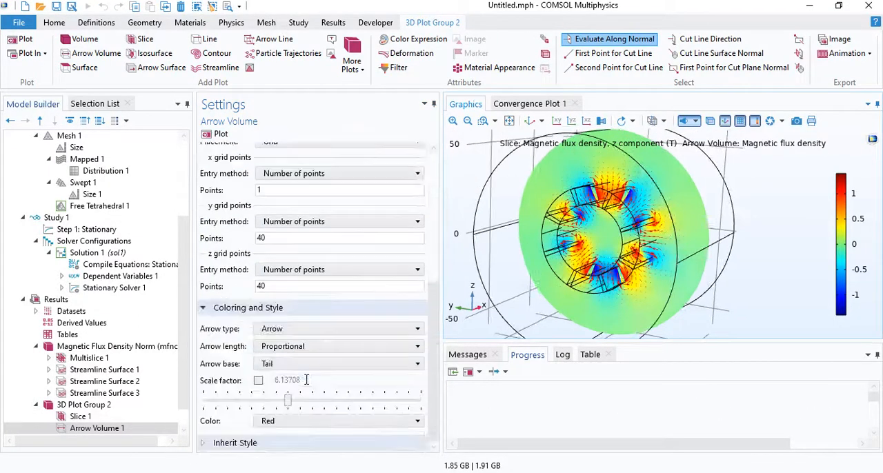
click(281, 421)
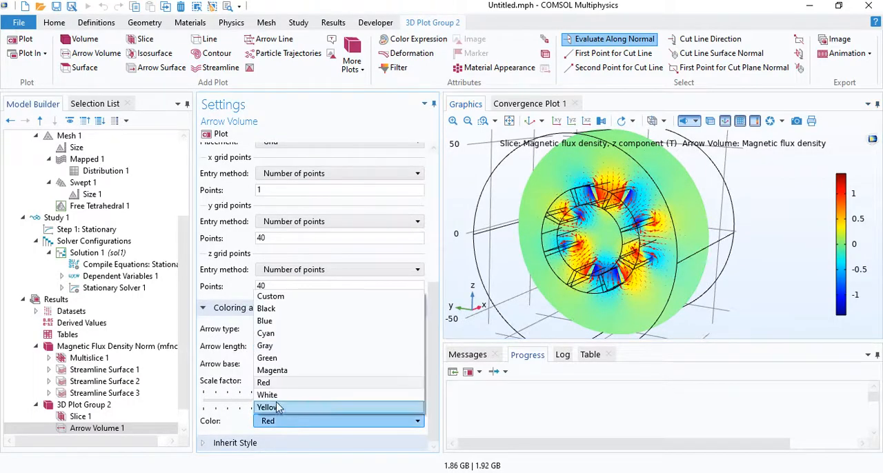
click(279, 309)
scroll(564, 188, up, 2)
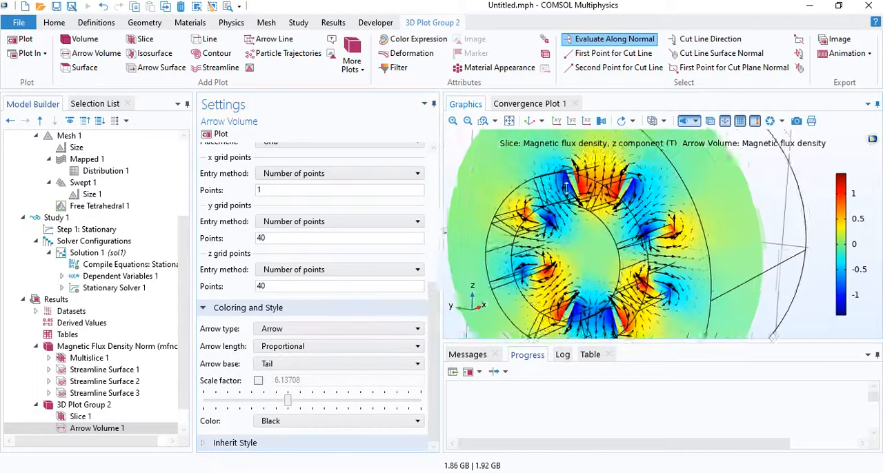
drag(564, 189, 584, 239)
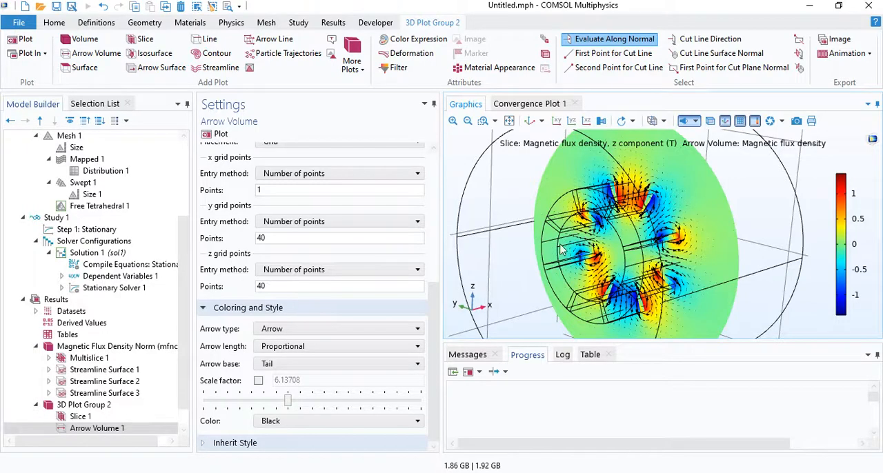
Expand the Definitions node of Component 1 and look over the selections, coordinate systems and remaining model tree.
mouse_move(189, 311)
mouse_down()
mouse_move(185, 285)
mouse_move(185, 316)
mouse_up()
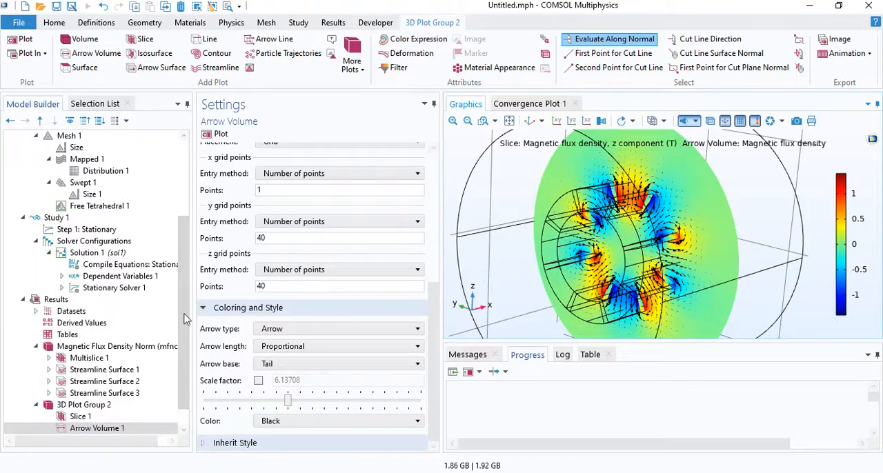
scroll(184, 319, up, 5)
click(36, 205)
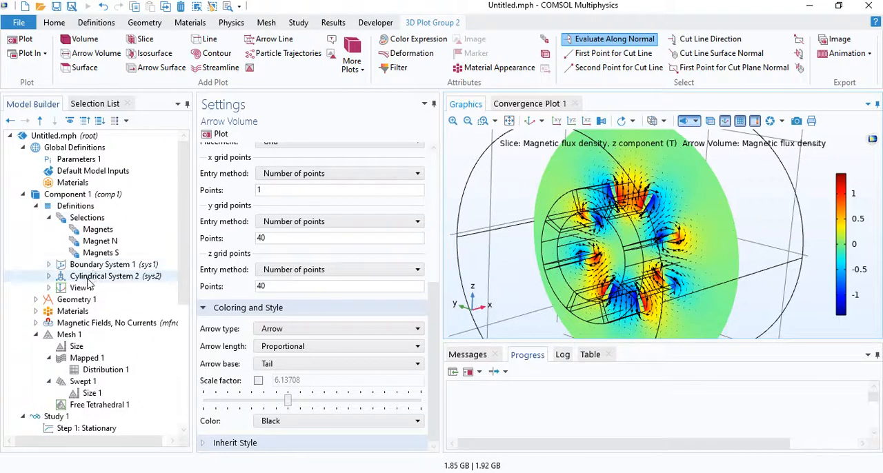
drag(187, 229, 190, 285)
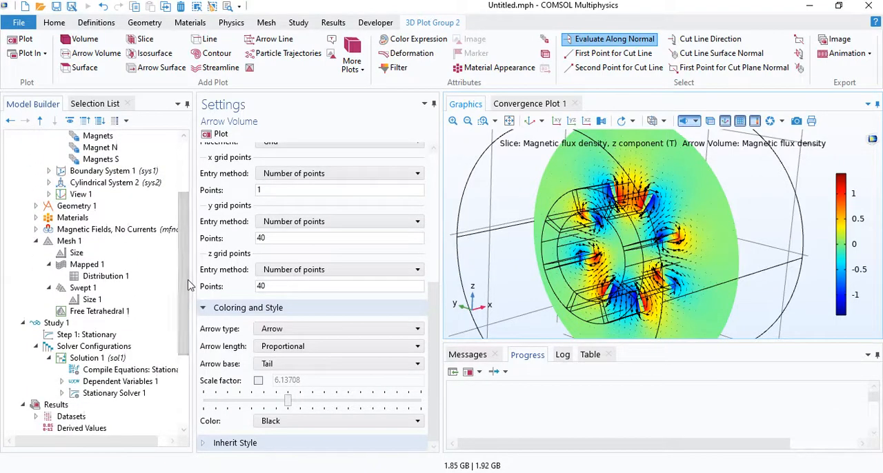